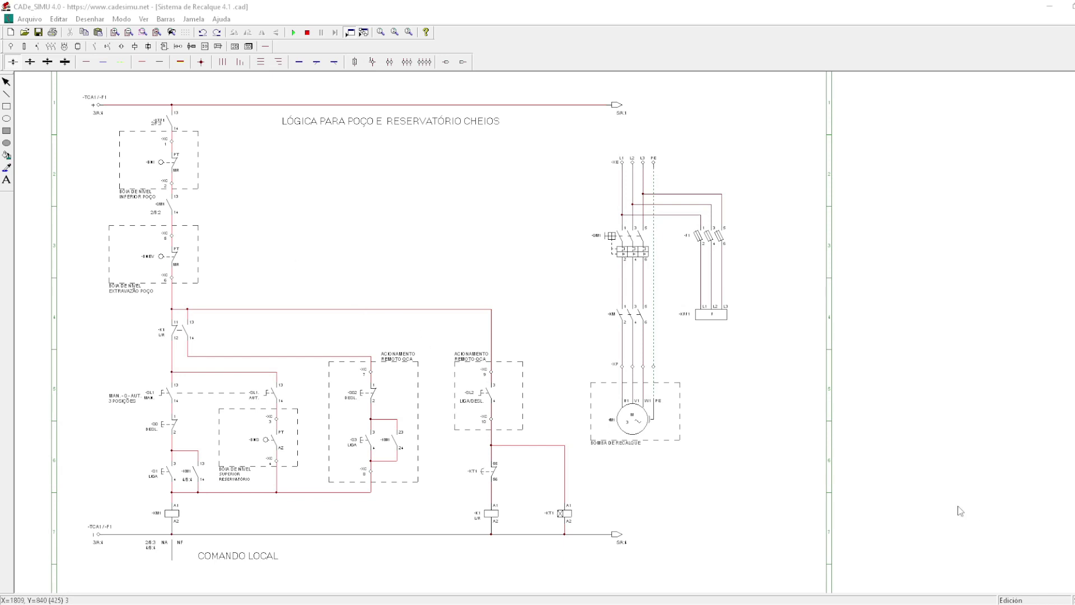
Add a LOCAL/REMOTO text label beside the -K1 local/remote contact, then deselect it
scroll(711, 444, up, 1)
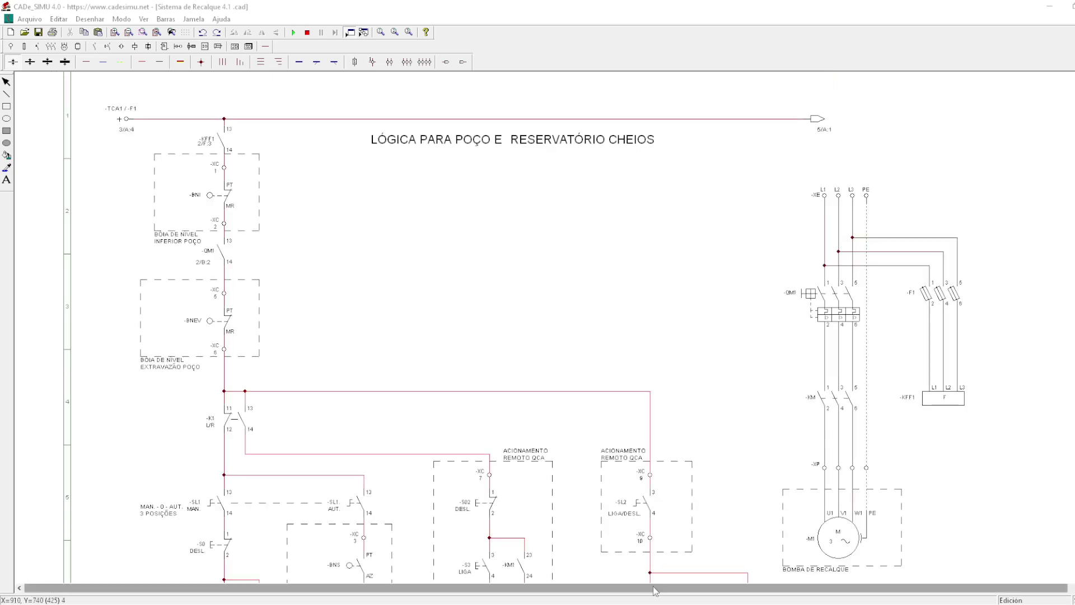
scroll(728, 549, up, 1)
scroll(843, 503, up, 1)
scroll(846, 501, right, 3)
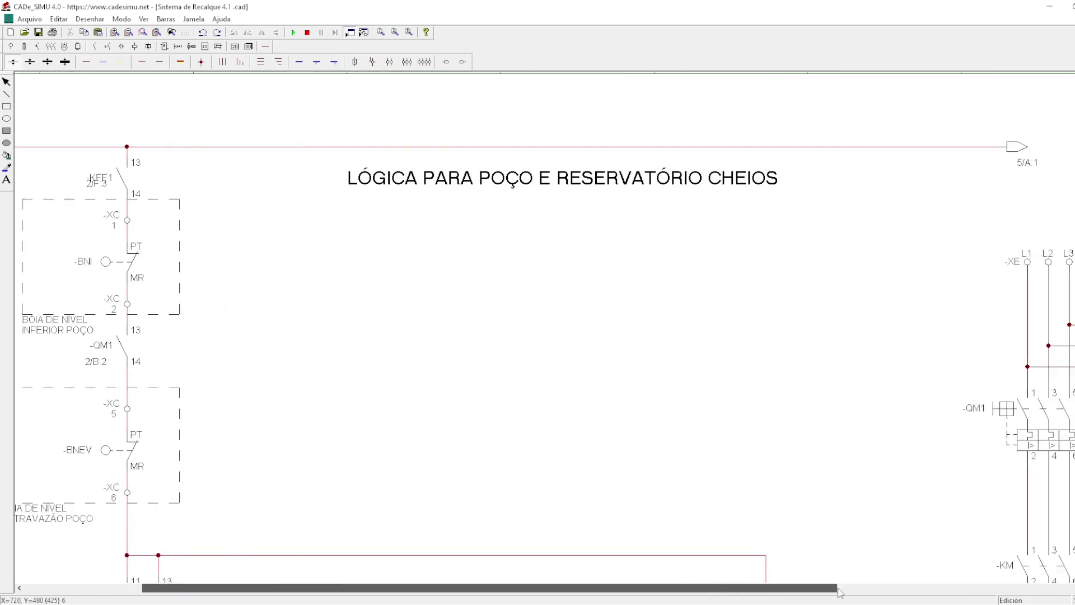
scroll(857, 487, right, 3)
scroll(872, 473, right, 3)
scroll(872, 472, down, 5)
scroll(865, 463, down, 3)
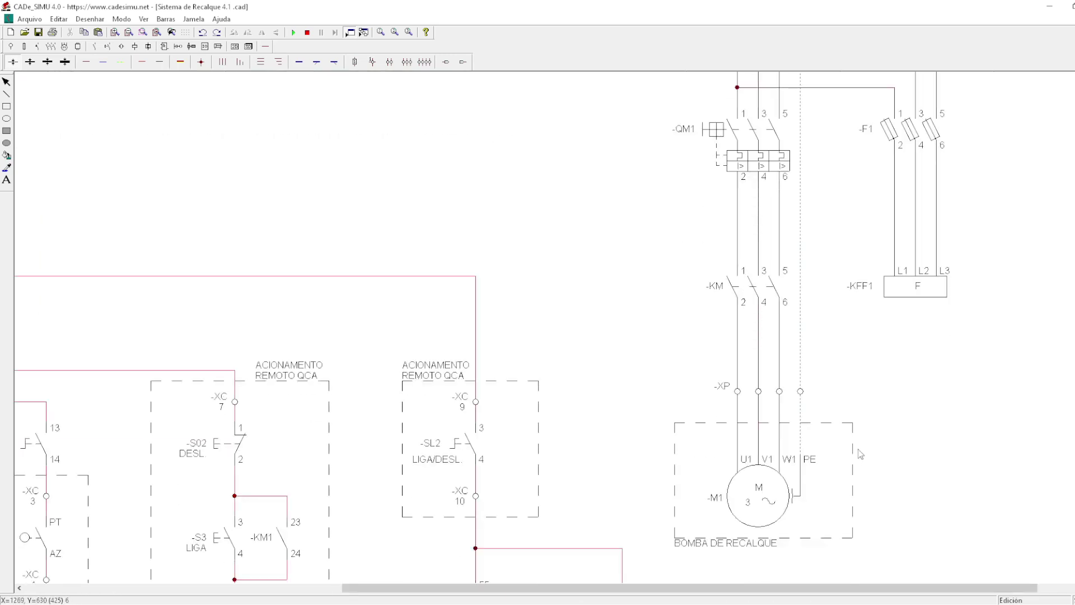
scroll(859, 454, down, 1)
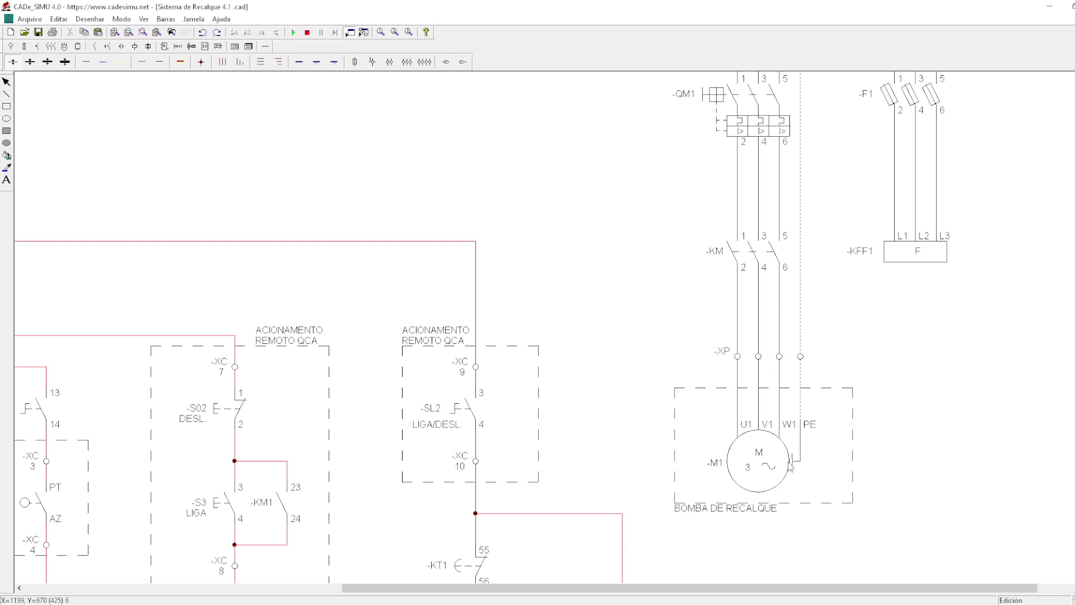
scroll(778, 455, up, 2)
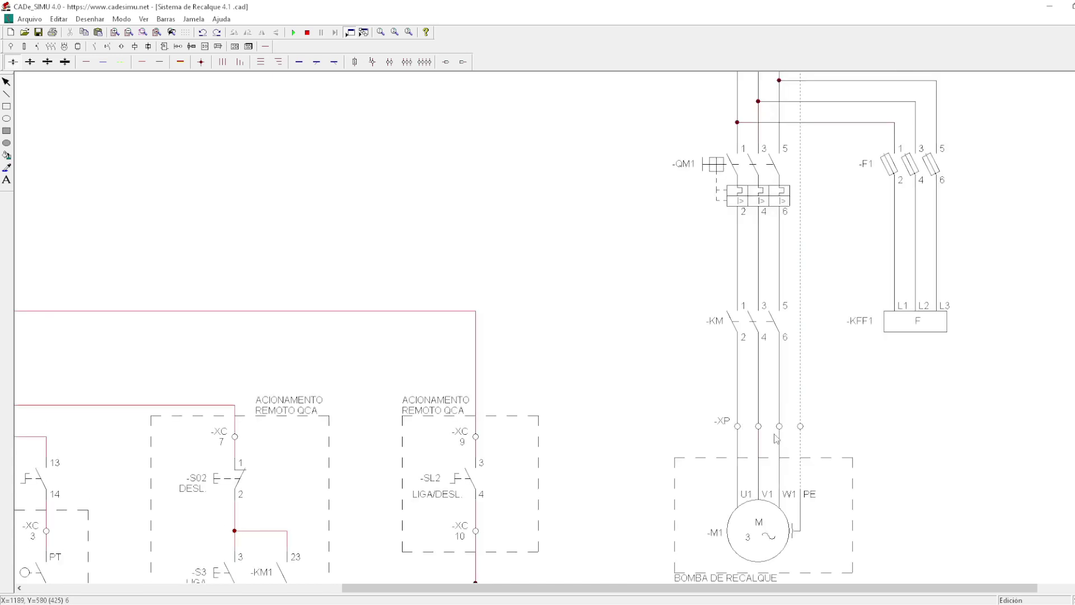
scroll(777, 438, up, 2)
scroll(777, 438, up, 1)
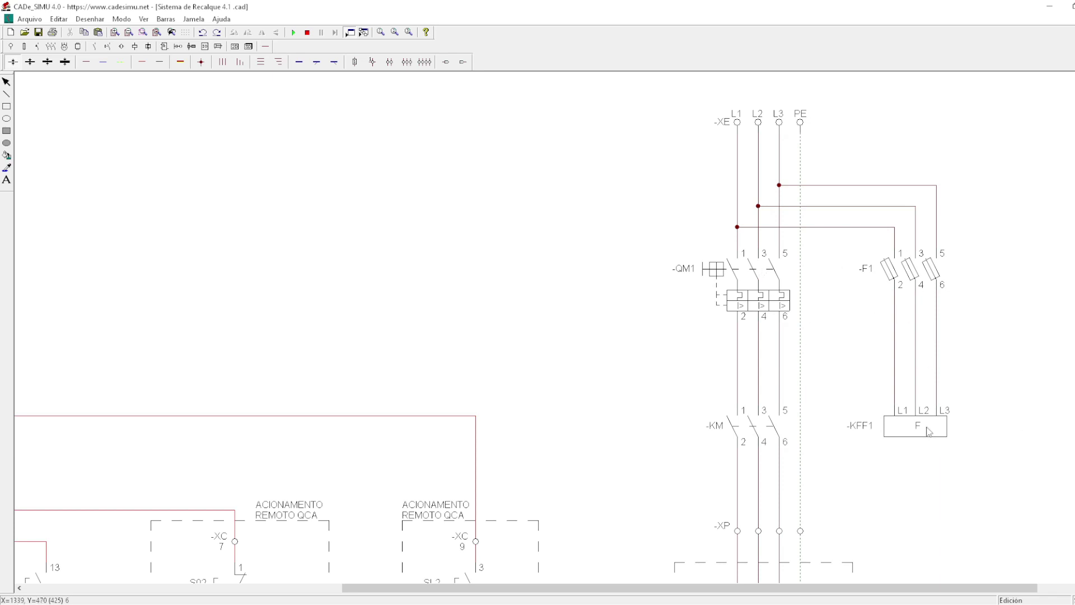
scroll(890, 420, down, 1)
scroll(885, 417, down, 1)
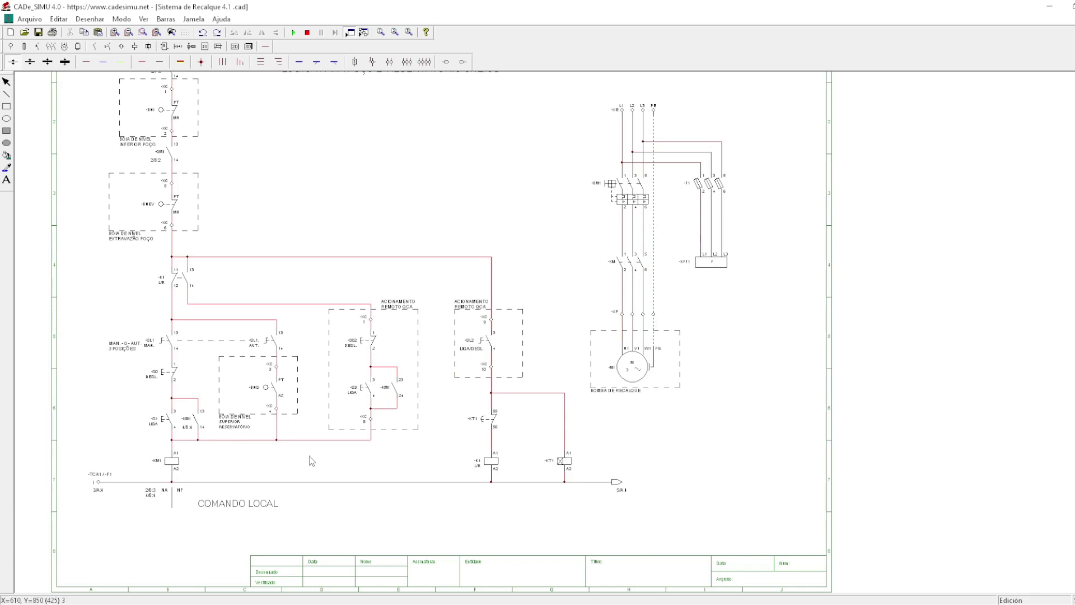
scroll(67, 199, up, 2)
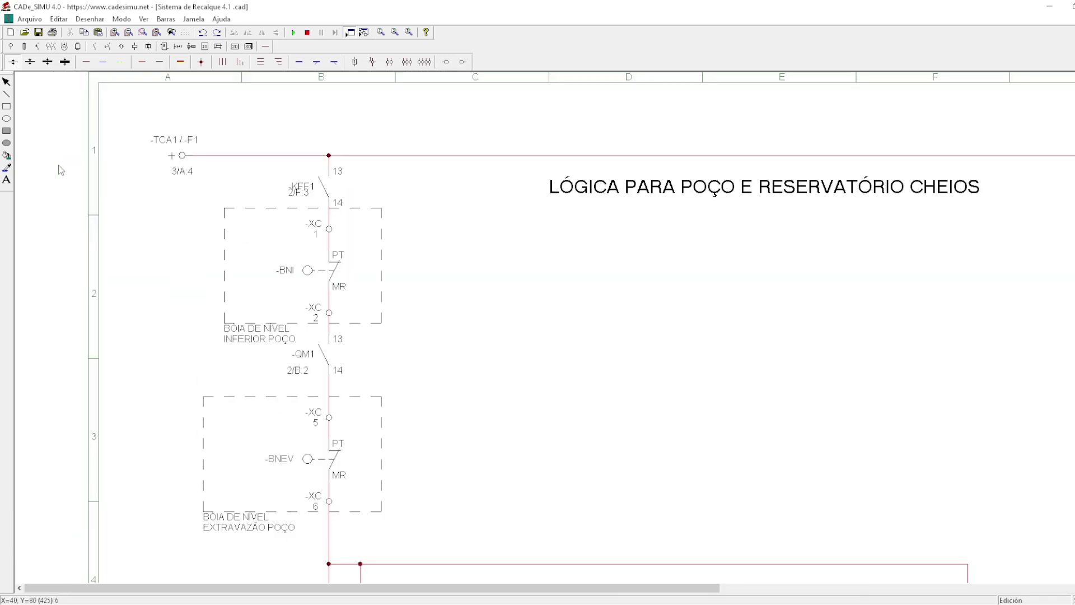
scroll(108, 202, up, 1)
scroll(289, 280, down, 1)
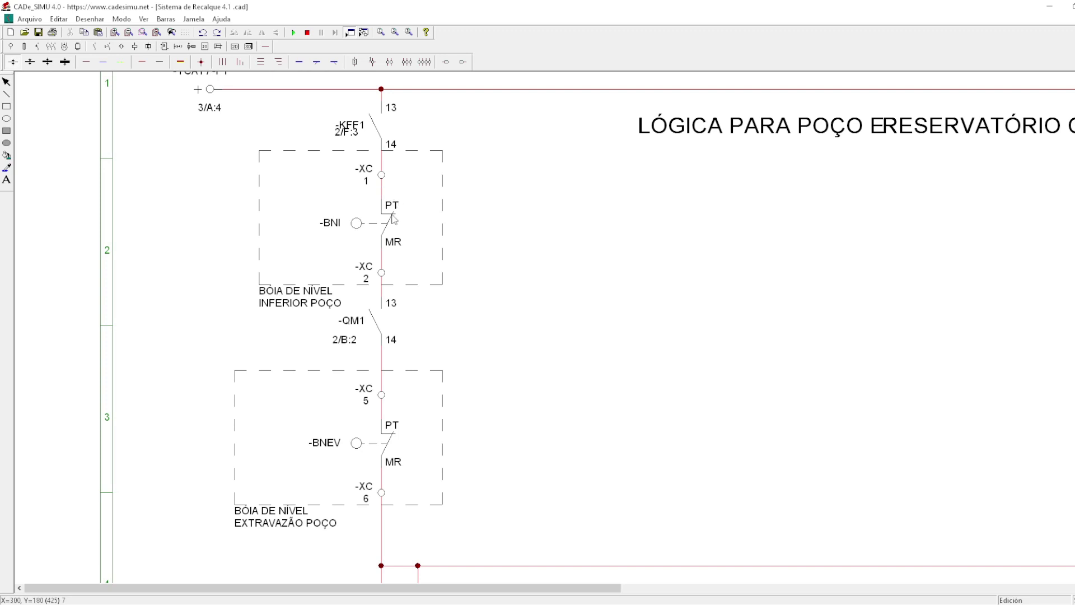
scroll(394, 219, down, 1)
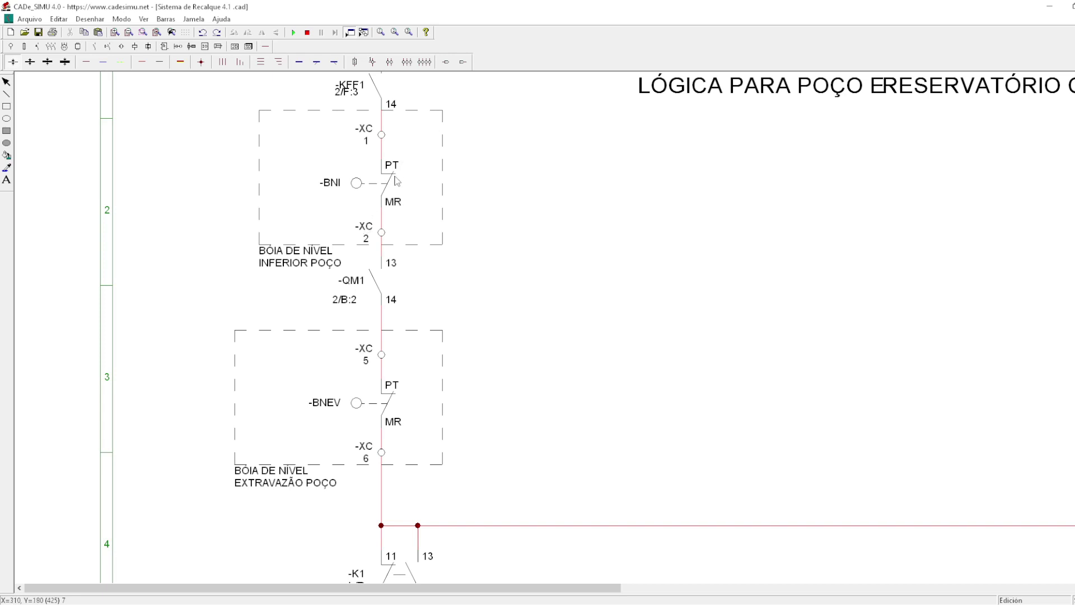
scroll(396, 180, down, 1)
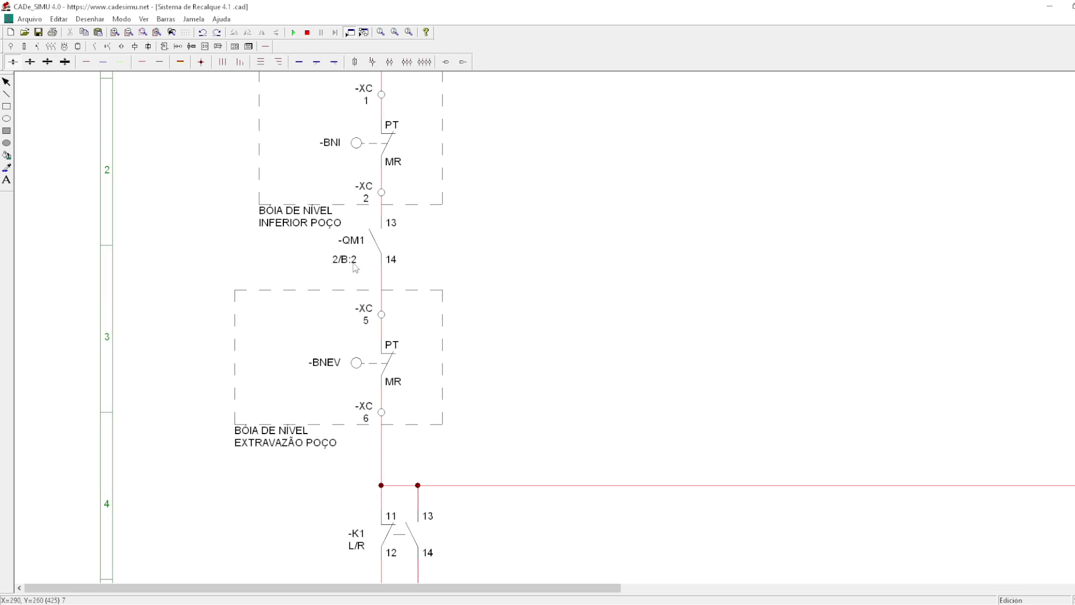
scroll(768, 332, up, 3)
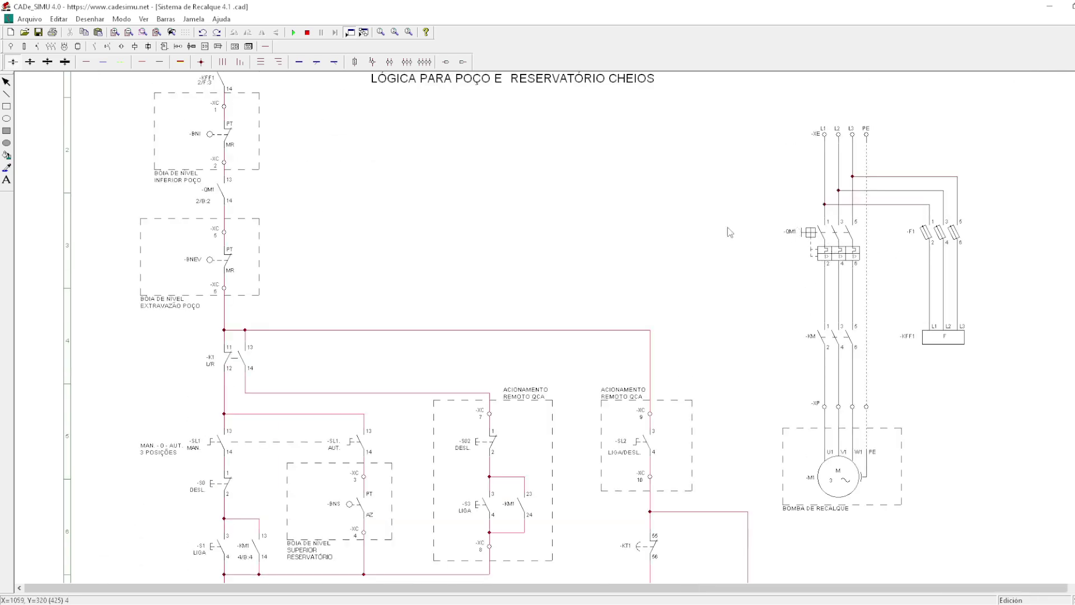
ctrl+scroll(206, 192, up, 1)
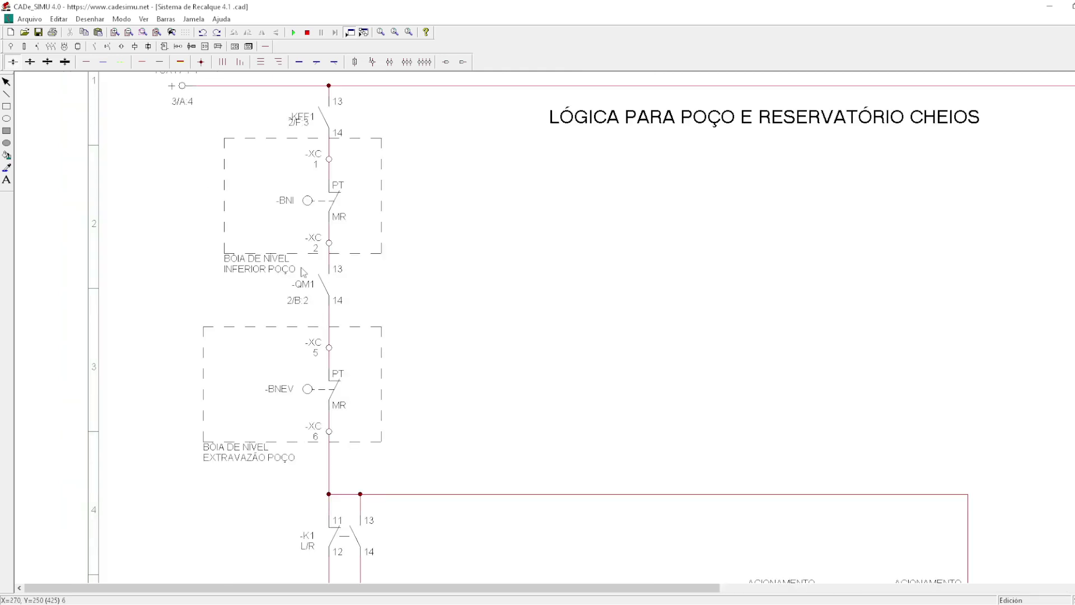
ctrl+scroll(295, 285, down, 1)
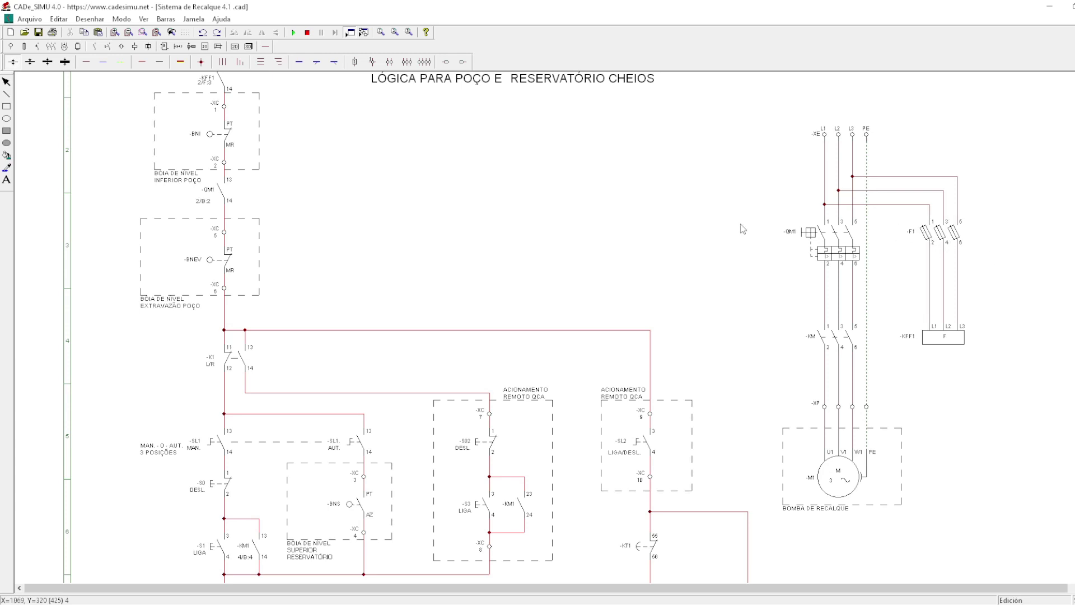
scroll(427, 187, up, 1)
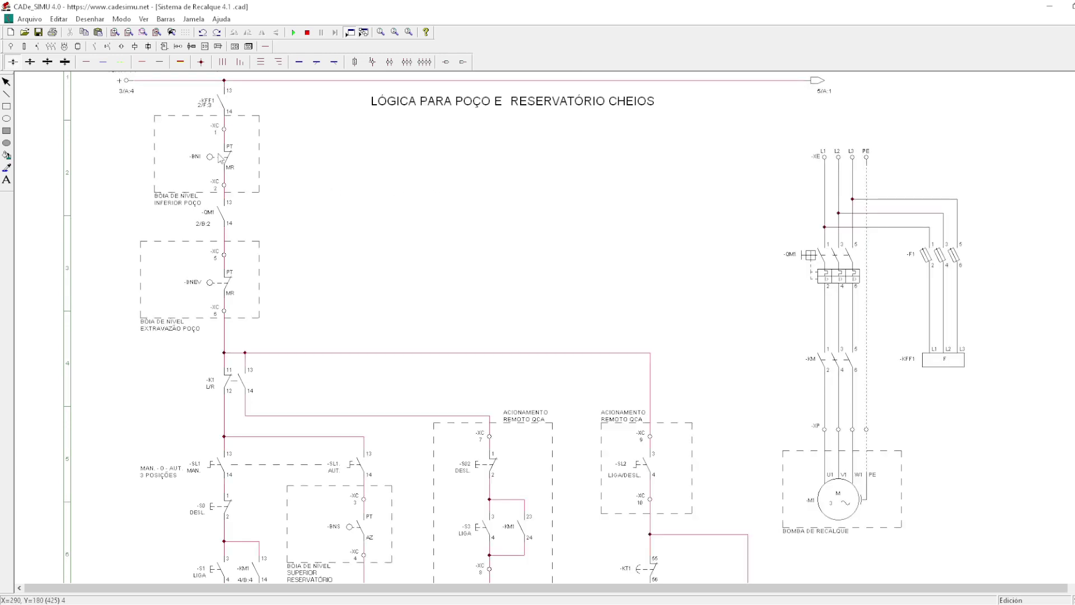
scroll(212, 184, down, 1)
scroll(213, 184, down, 1)
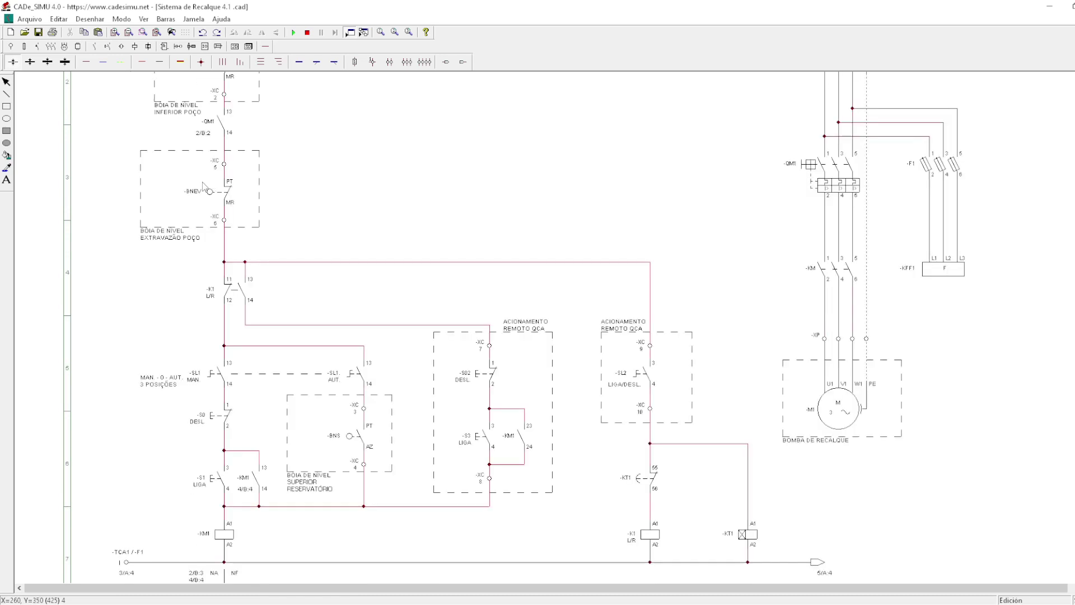
ctrl+scroll(213, 185, up, 1)
ctrl+scroll(225, 213, up, 1)
ctrl+scroll(225, 213, up, 1)
scroll(274, 251, down, 2)
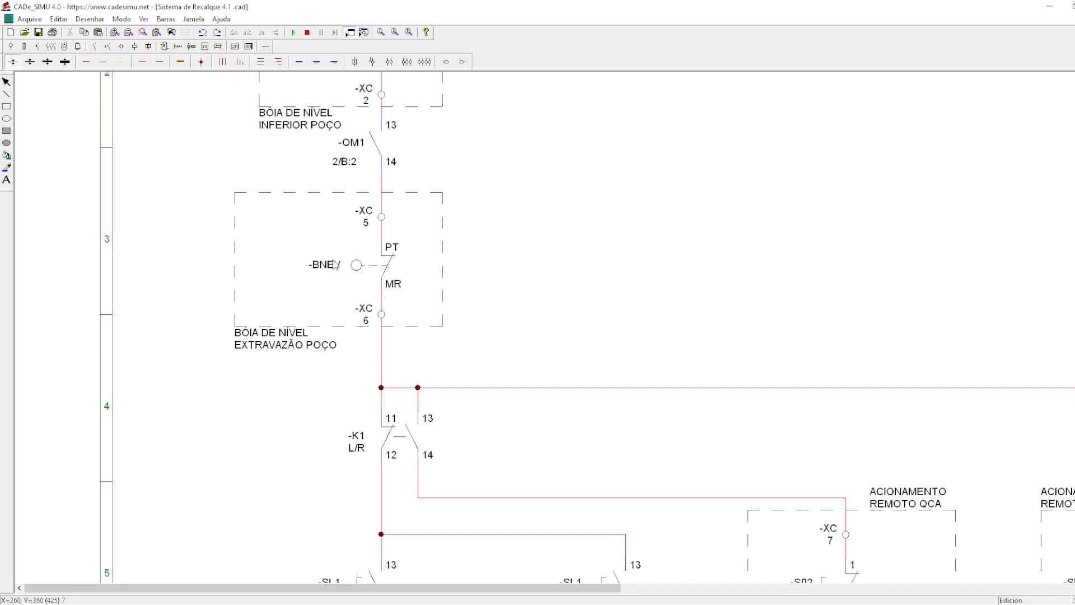
scroll(432, 240, down, 1)
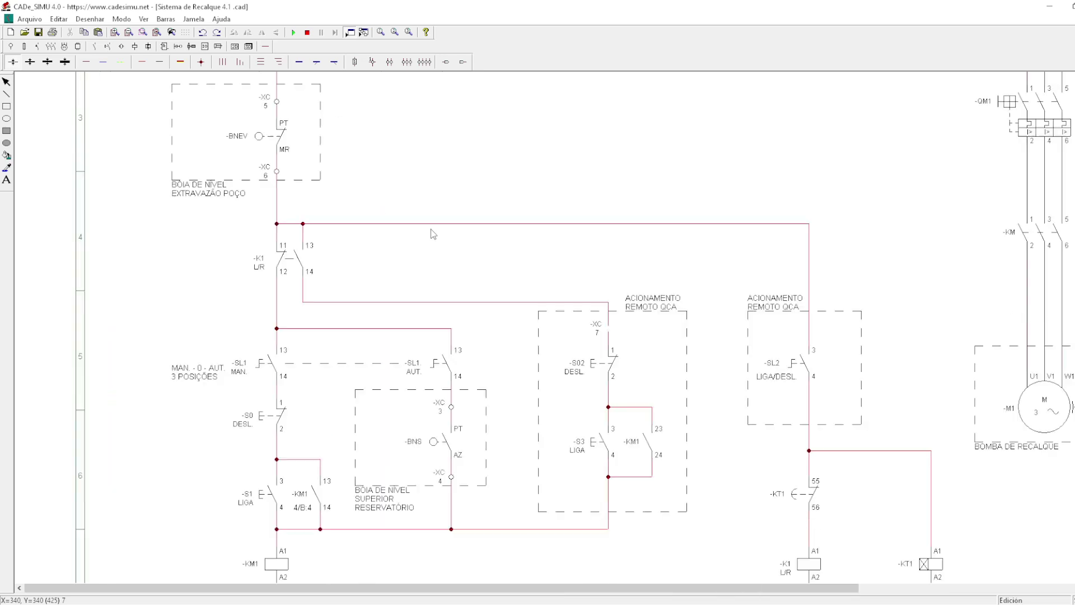
scroll(316, 209, up, 2)
scroll(316, 209, up, 3)
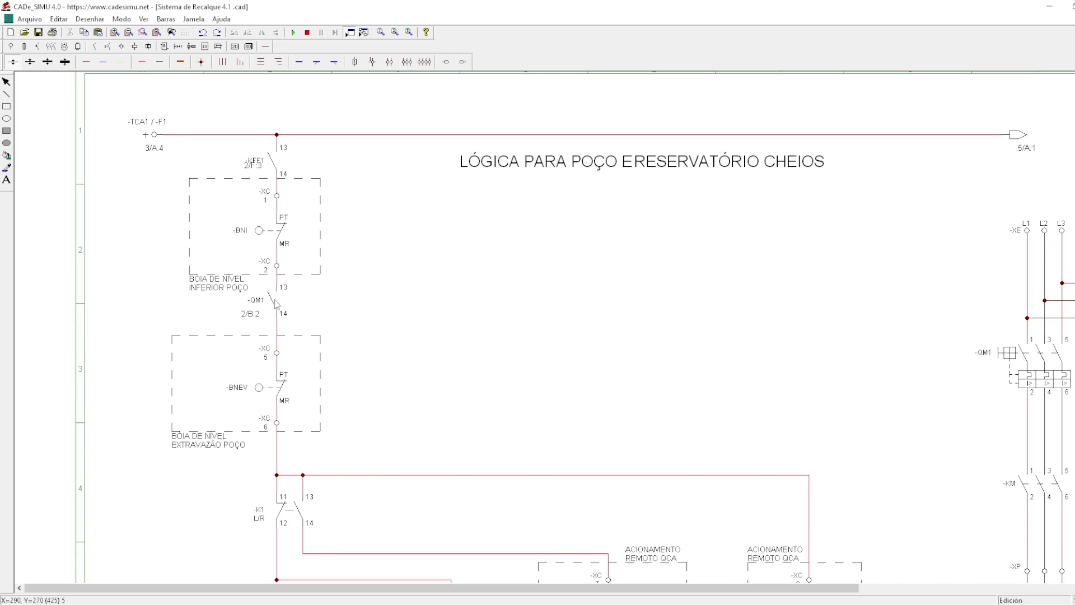
scroll(298, 211, down, 5)
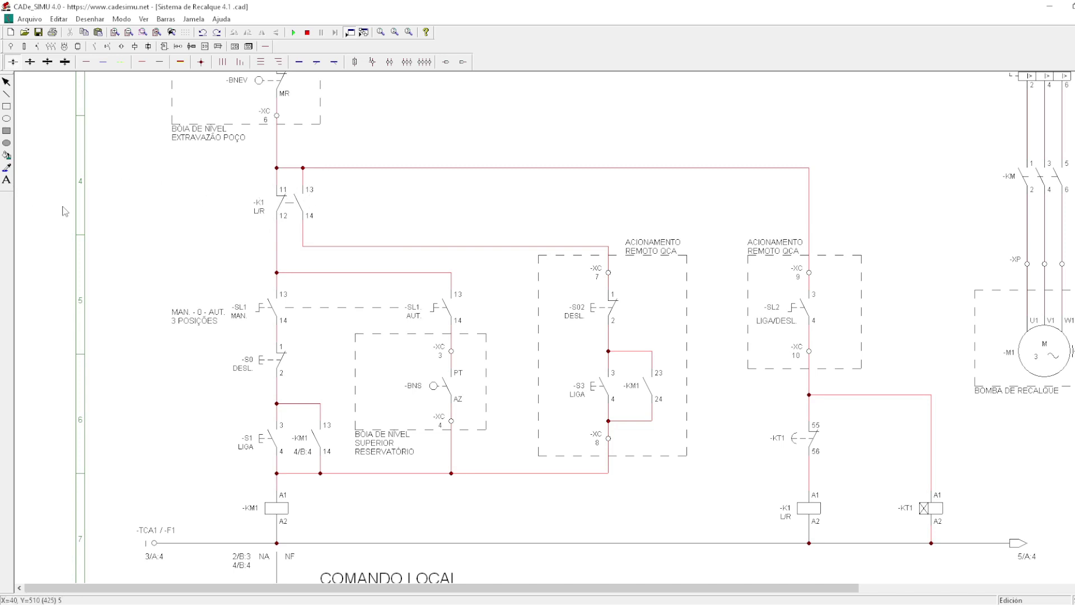
click(11, 181)
text(LOCAL/REMOTO)
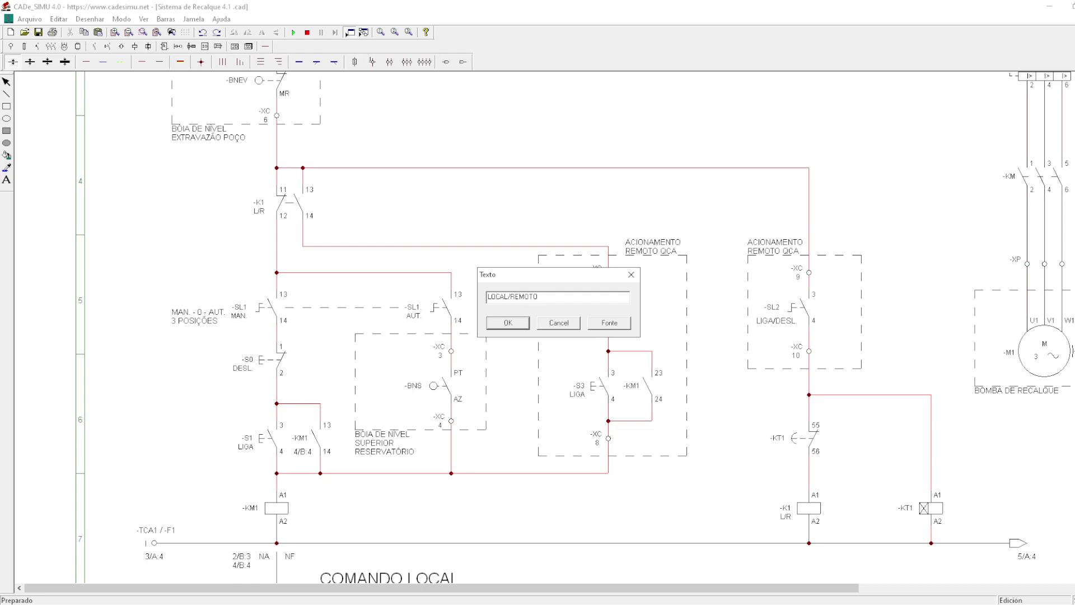
key(Return)
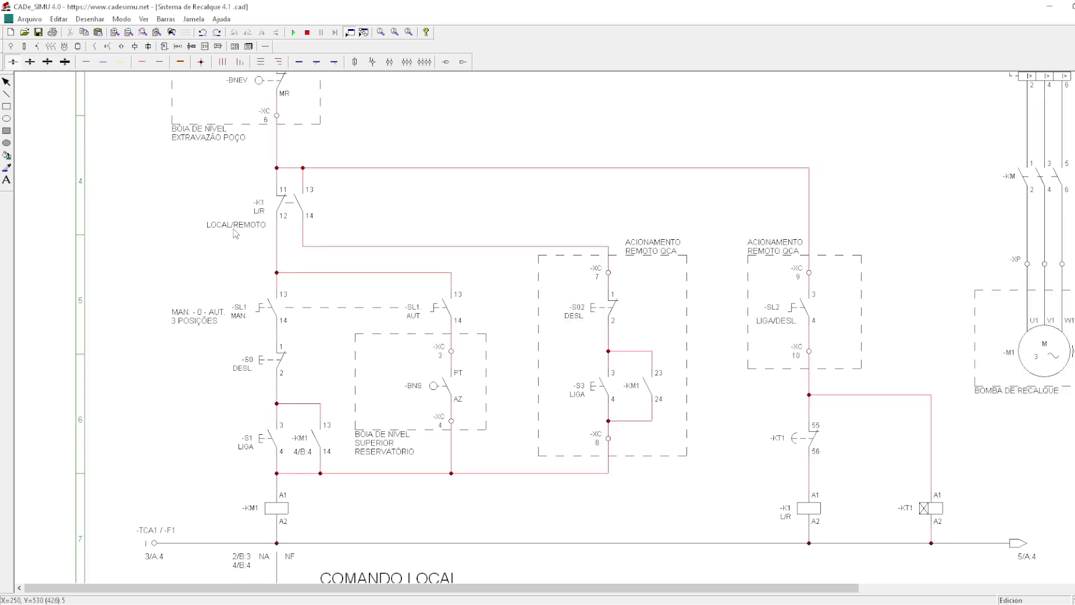
click(247, 229)
click(207, 250)
scroll(469, 191, down, 1)
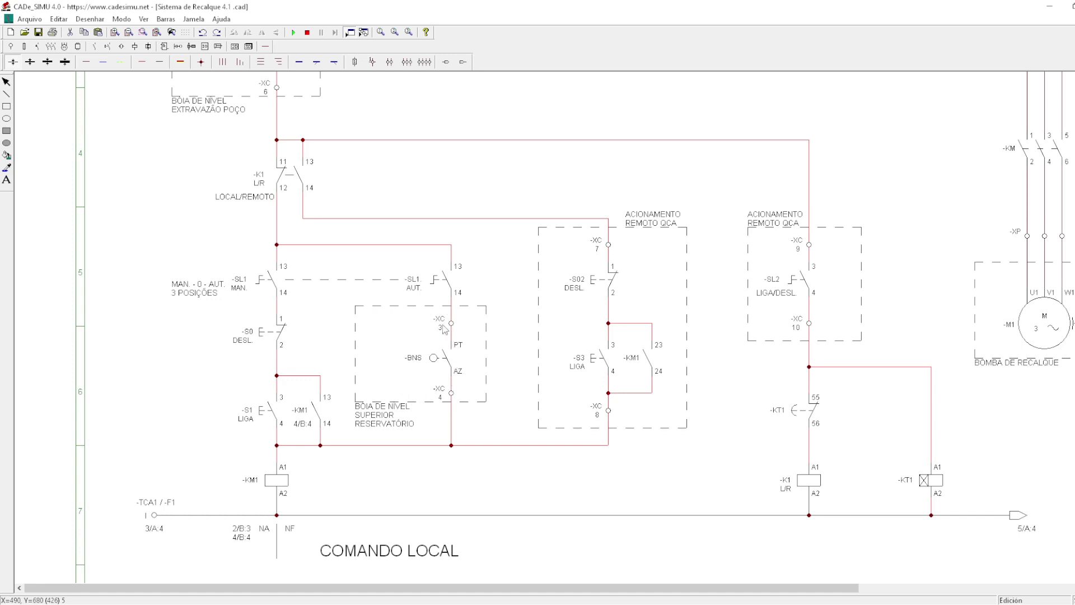
scroll(443, 328, up, 3)
ctrl+scroll(443, 329, up, 1)
scroll(756, 451, down, 3)
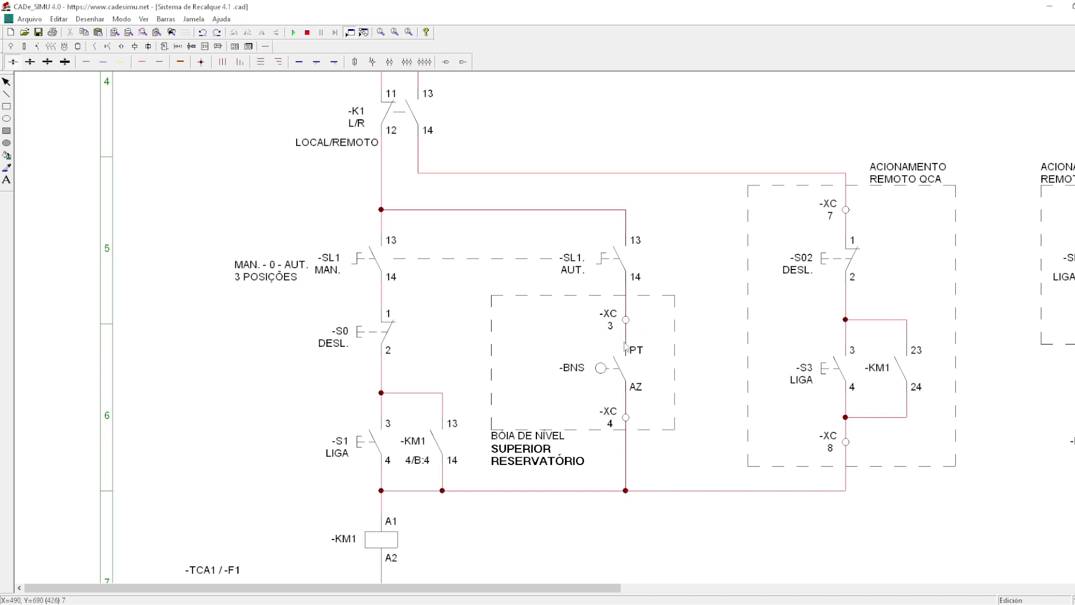
ctrl+scroll(617, 352, down, 2)
ctrl+scroll(457, 233, up, 1)
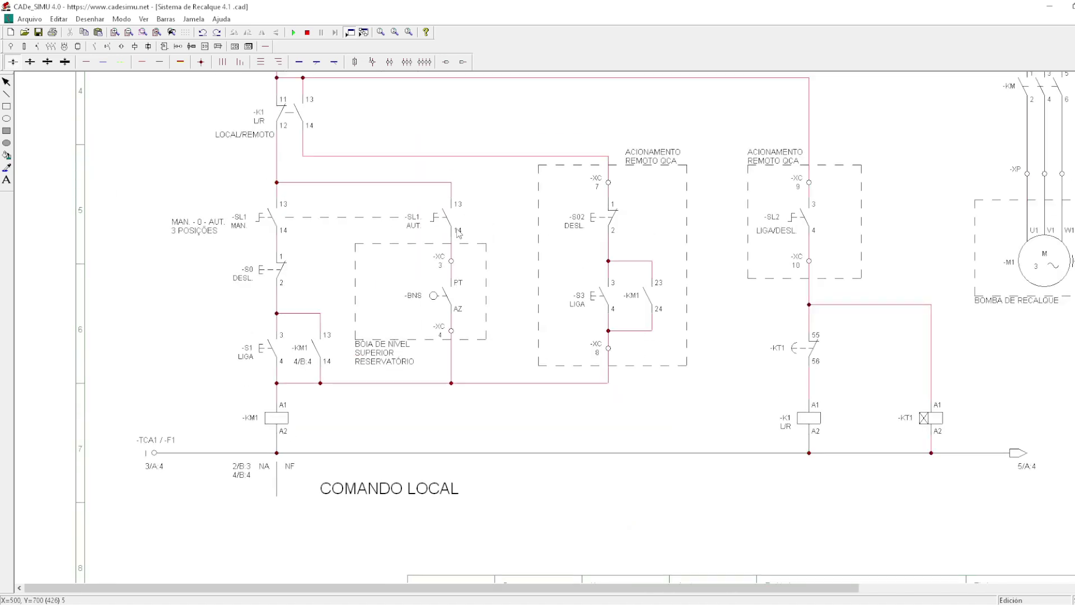
scroll(452, 274, up, 3)
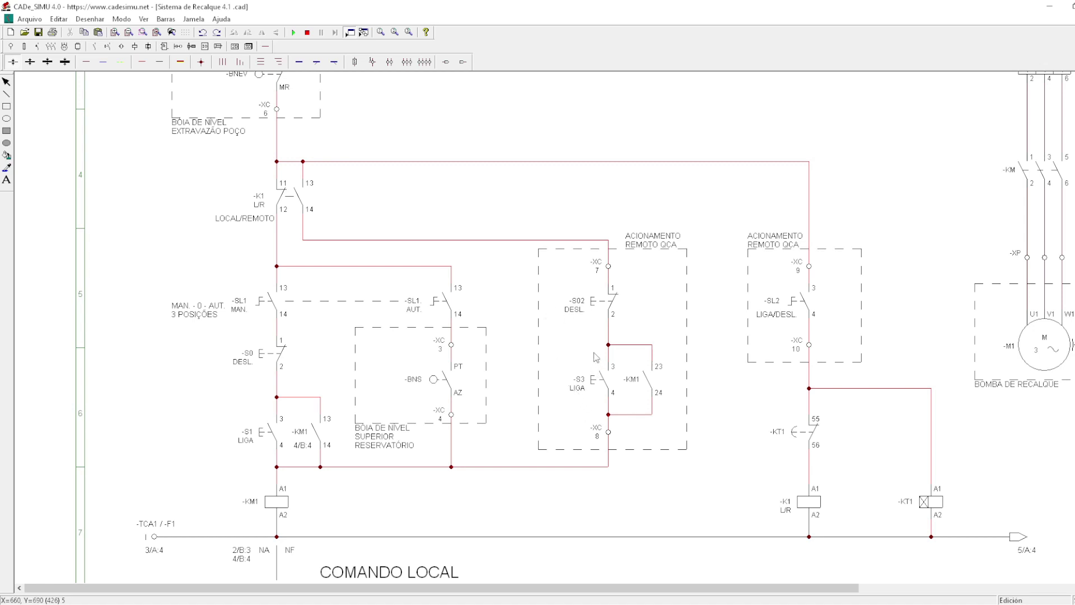
Zoom out to show the whole sheet and start simulation with the green Play button
scroll(600, 379, up, 2)
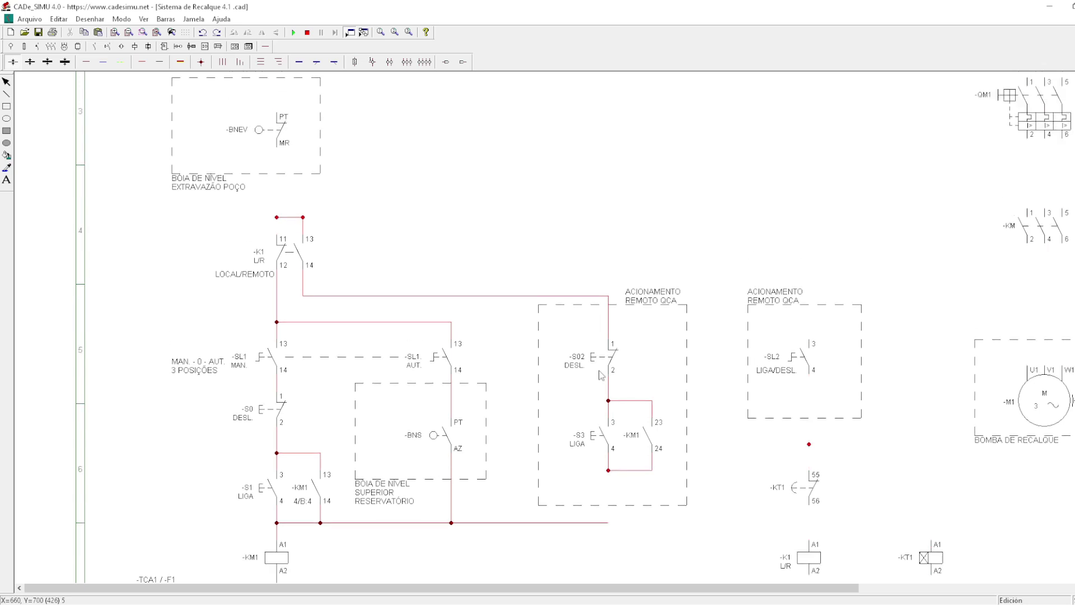
scroll(591, 377, up, 1)
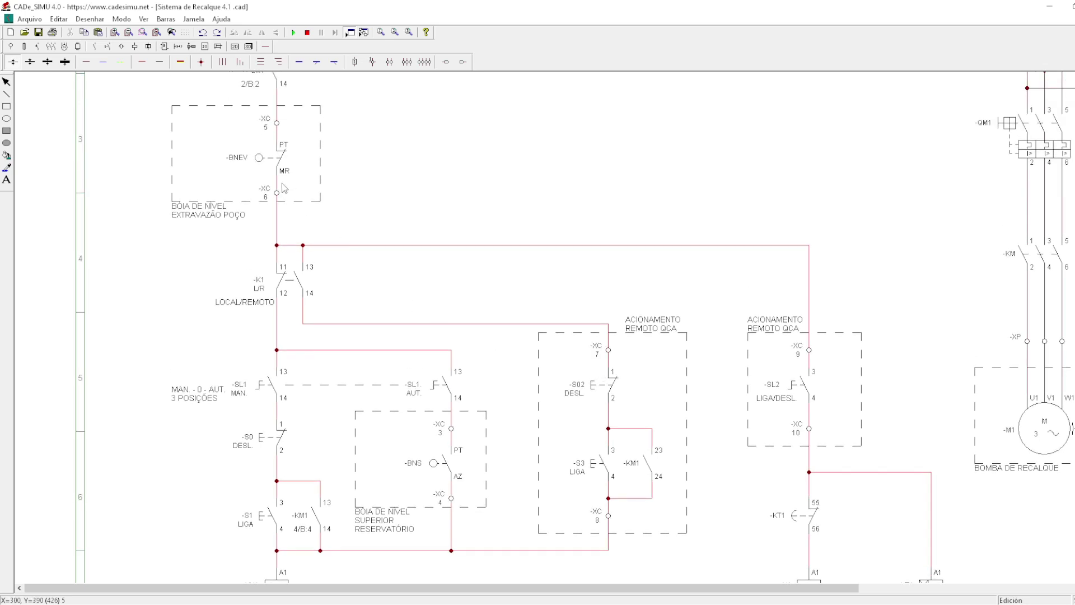
scroll(555, 308, down, 5)
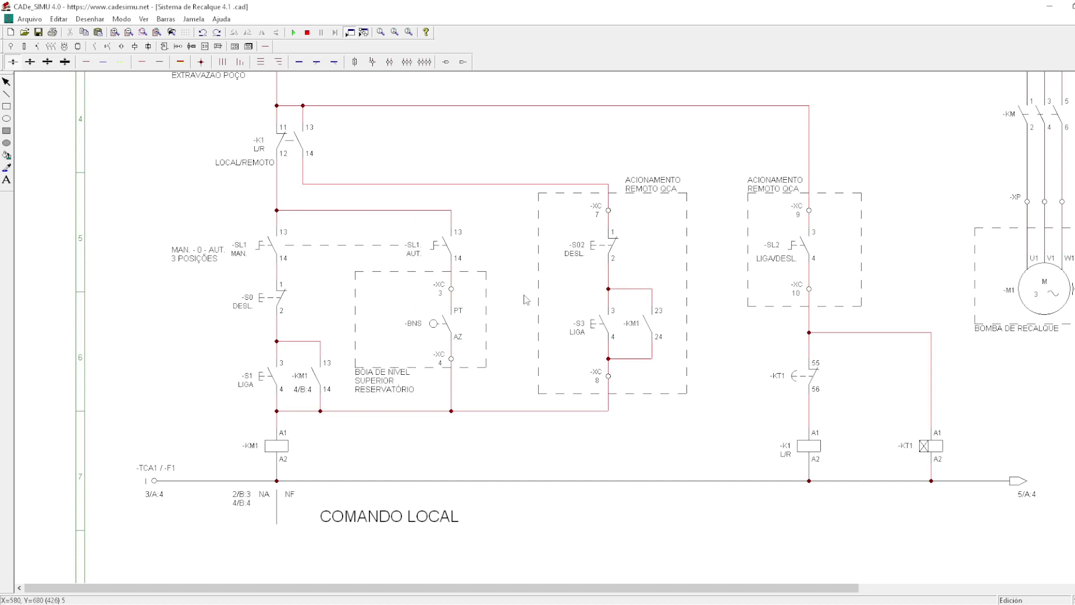
scroll(524, 283, down, 2)
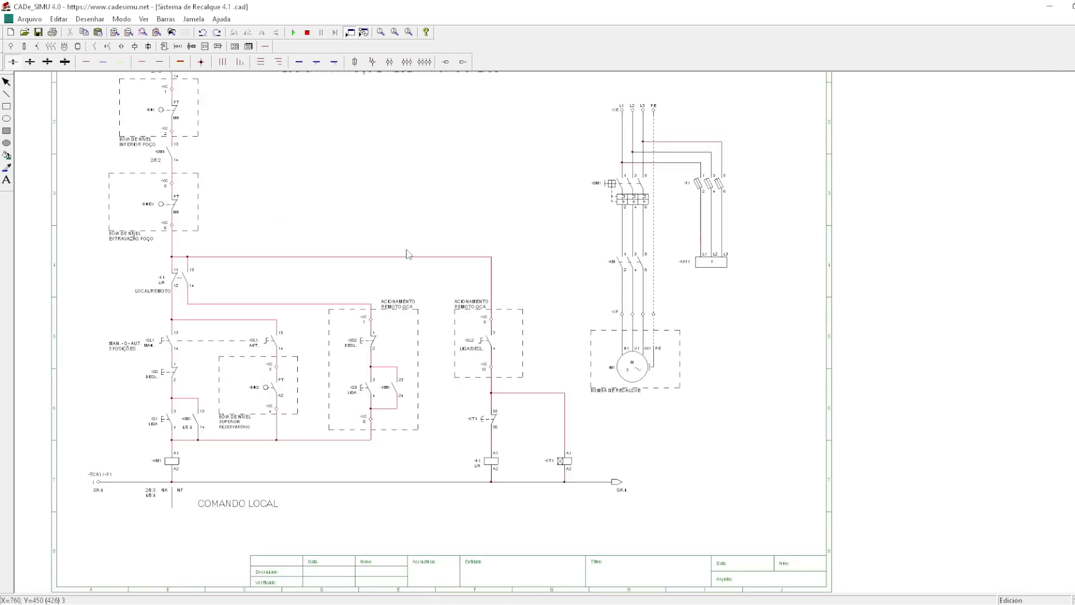
scroll(285, 224, up, 1)
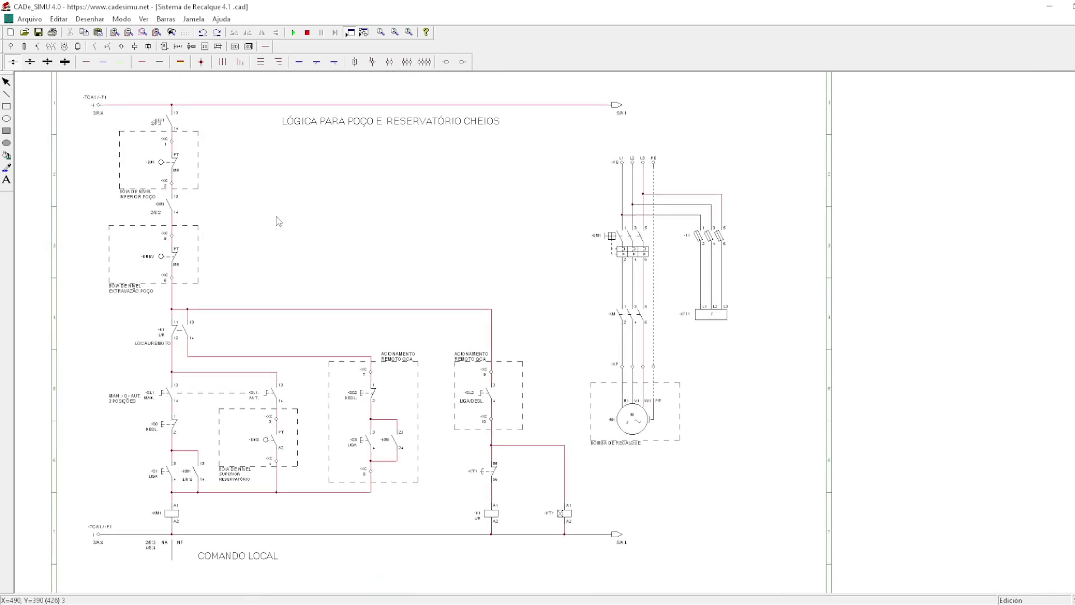
scroll(290, 238, up, 1)
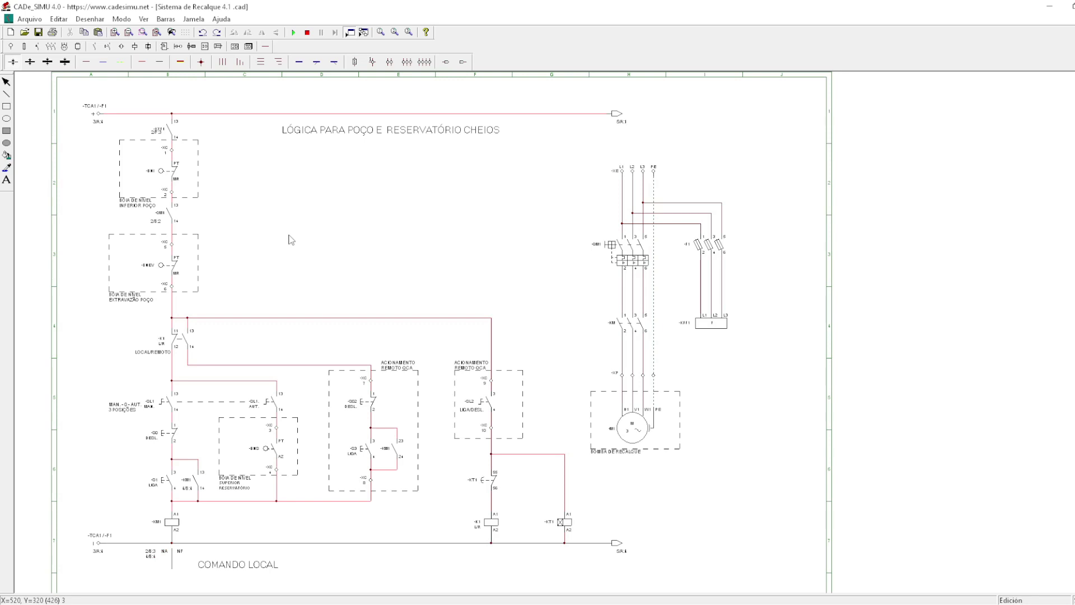
click(293, 32)
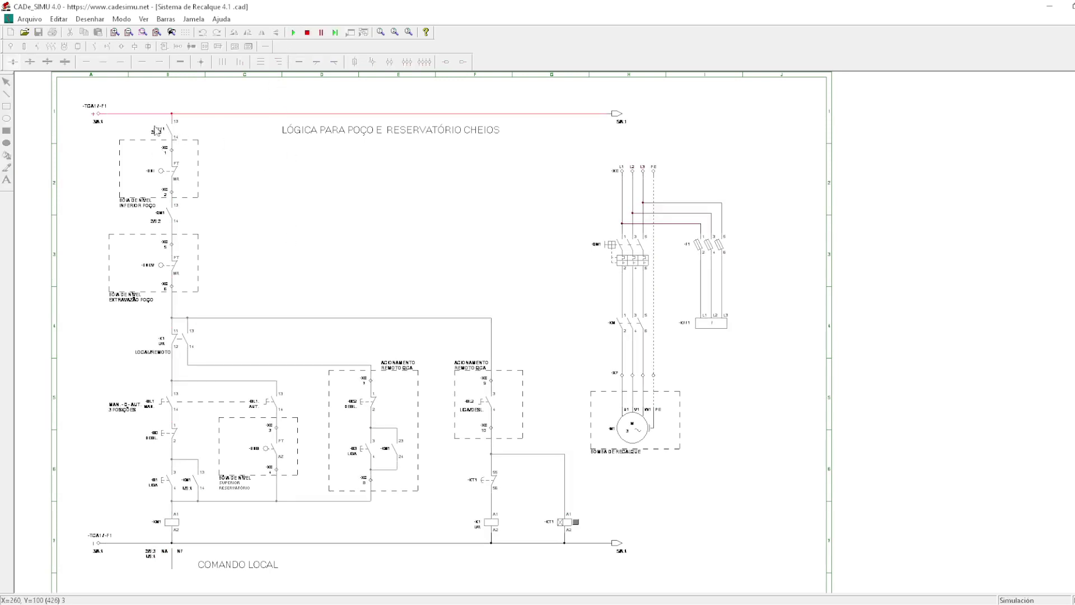
Close the -F1 fuses in the power circuit so supply reaches KFF1 and QM1
scroll(156, 131, up, 1)
scroll(157, 131, up, 1)
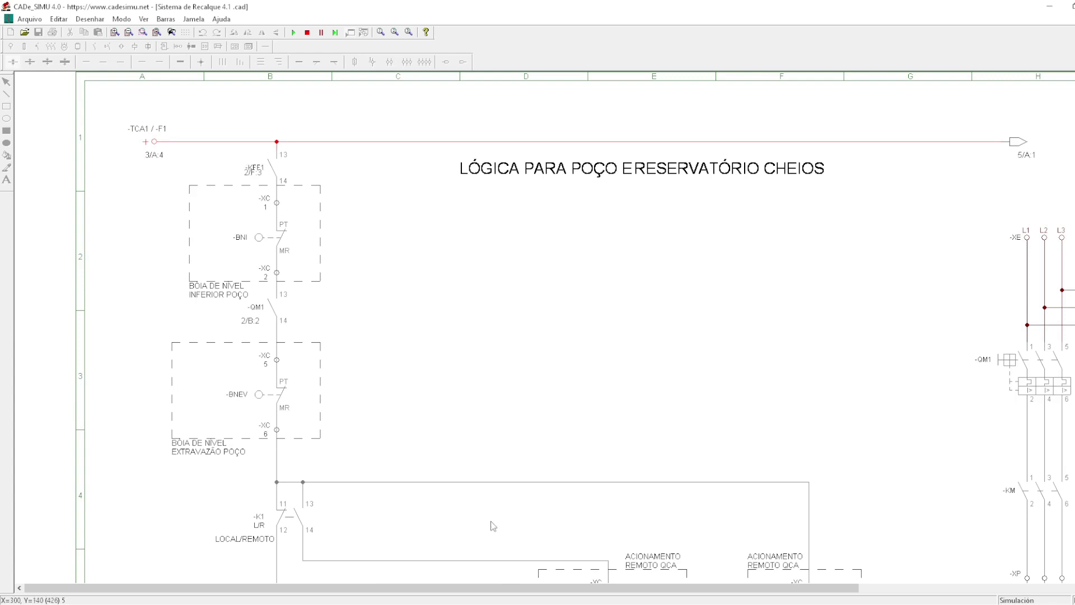
scroll(493, 526, right, 1)
scroll(616, 515, right, 1)
scroll(728, 510, right, 1)
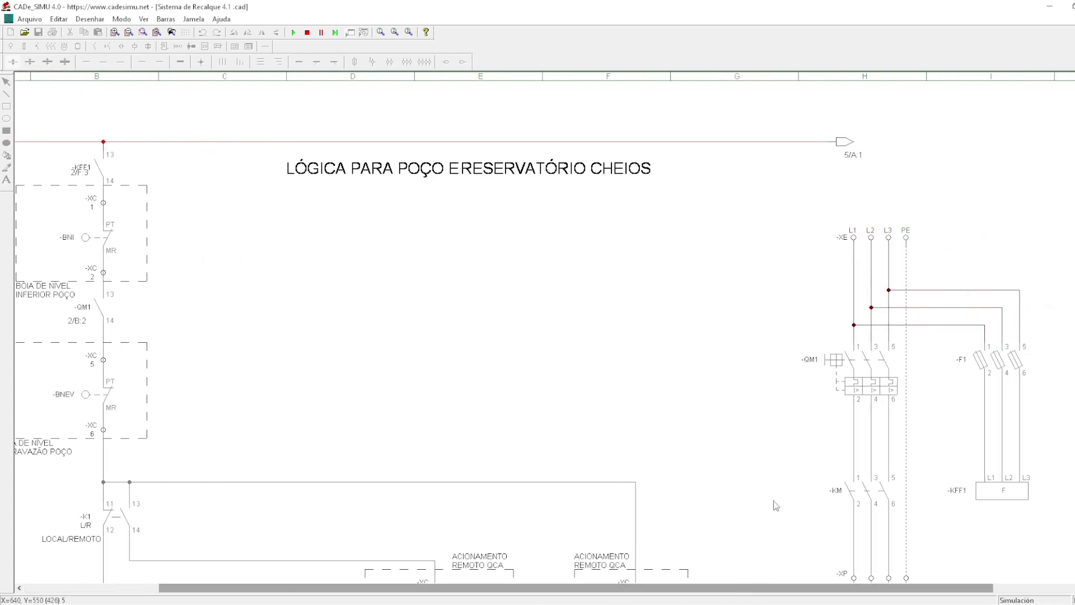
click(985, 363)
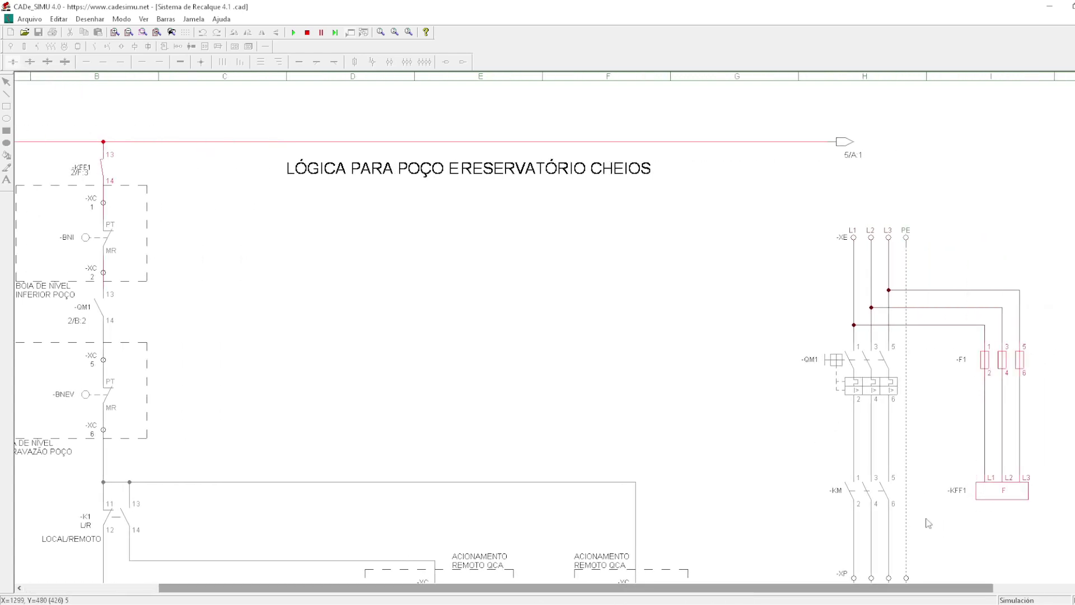
scroll(925, 592, left, 1)
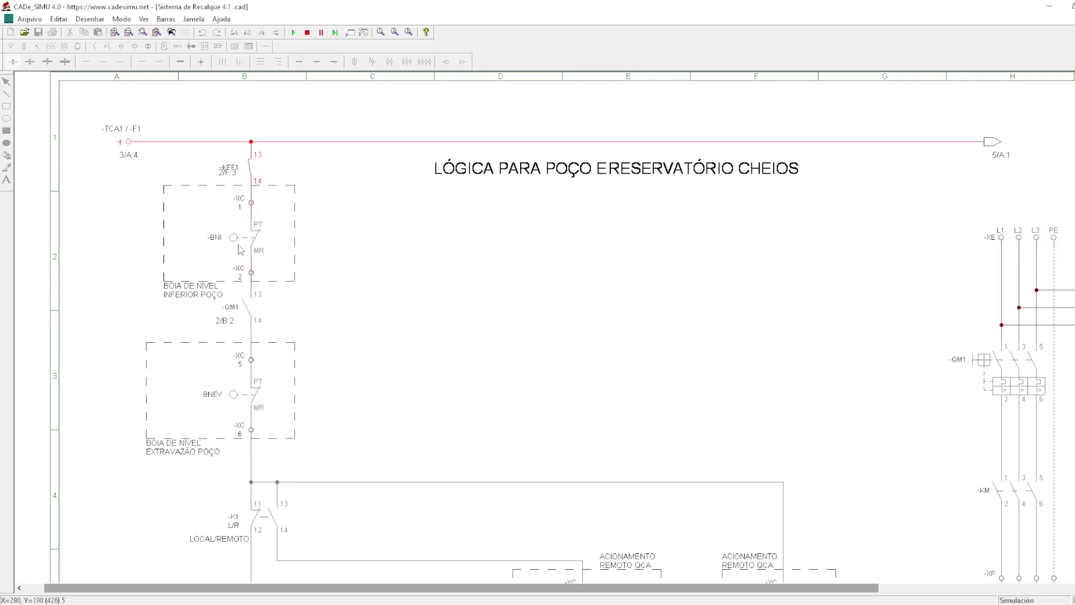
drag(780, 590, 799, 591)
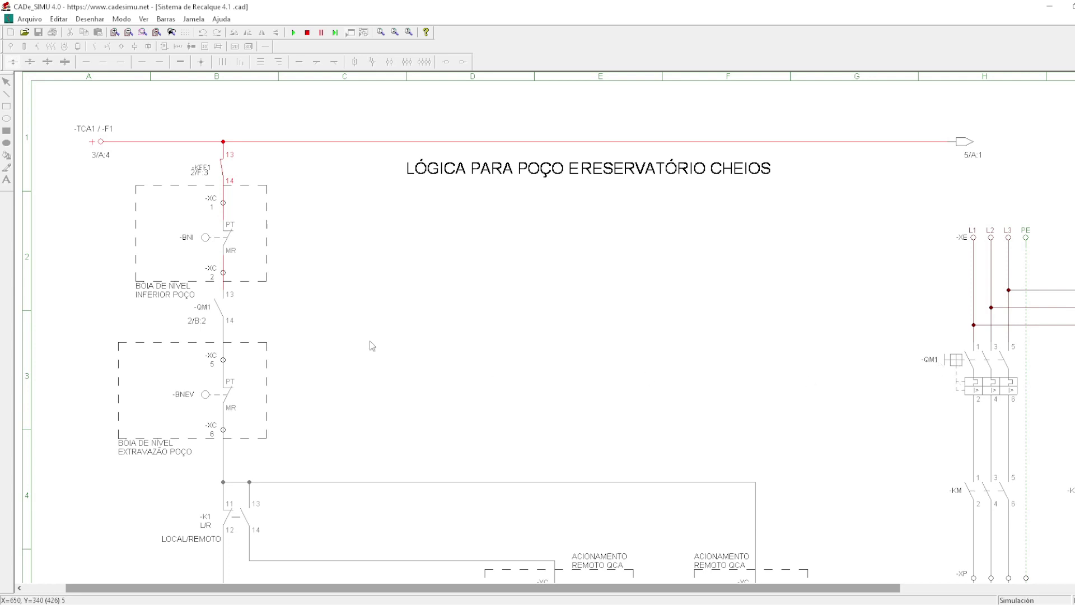
Close breaker QM1 to energize the control circuit
click(970, 372)
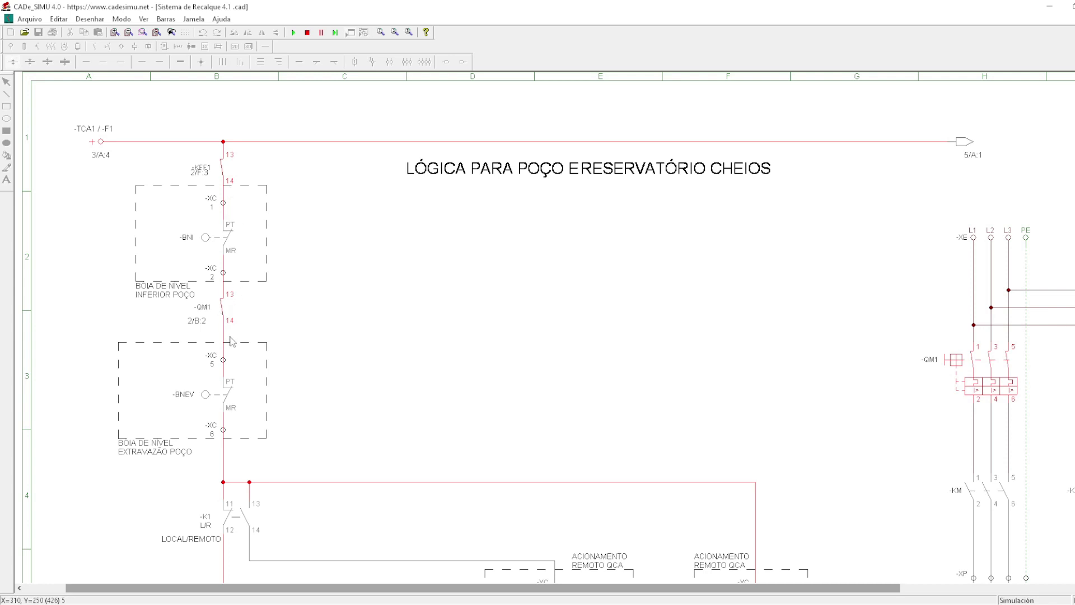
scroll(224, 400, down, 1)
scroll(223, 400, down, 1)
scroll(226, 386, down, 1)
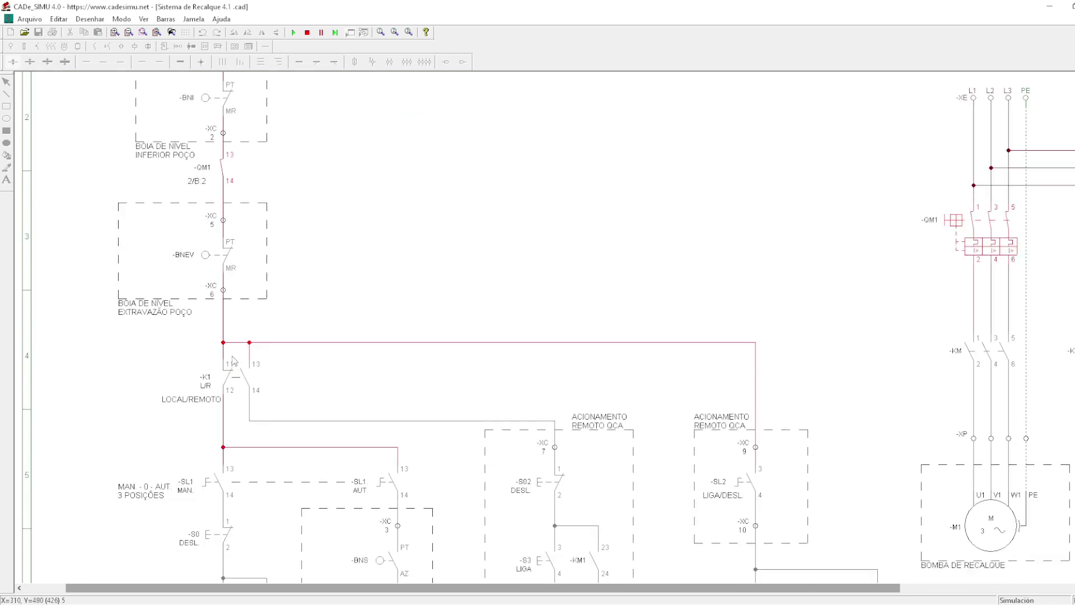
scroll(230, 369, down, 1)
scroll(233, 353, down, 1)
scroll(259, 354, down, 1)
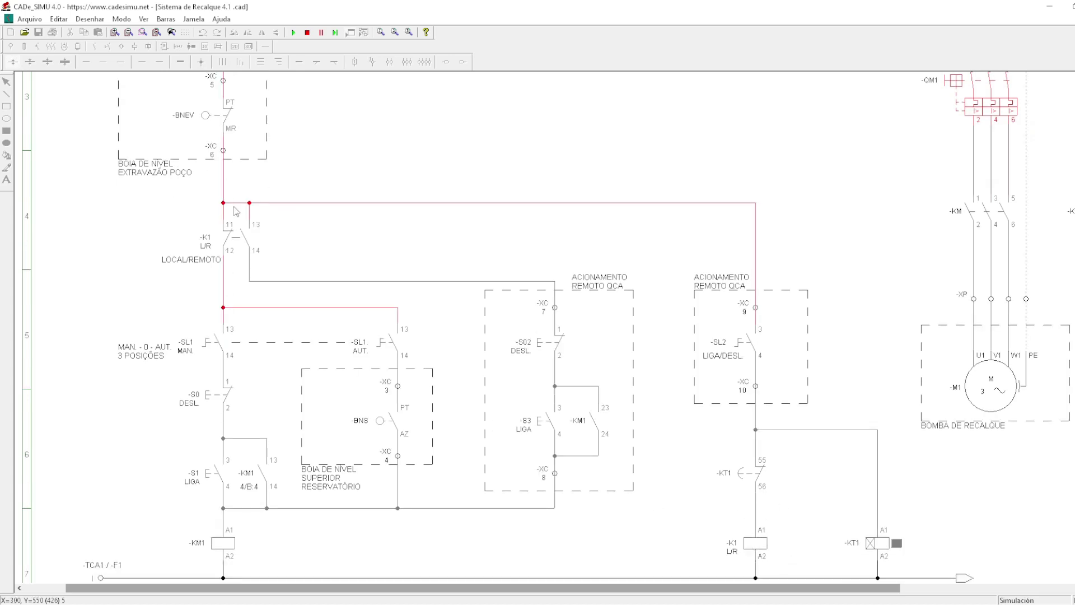
With SL1 on MAN, start KM1 with S1, stop it with S0, restart it, then switch SL1 off
click(216, 344)
click(215, 473)
click(226, 409)
click(216, 476)
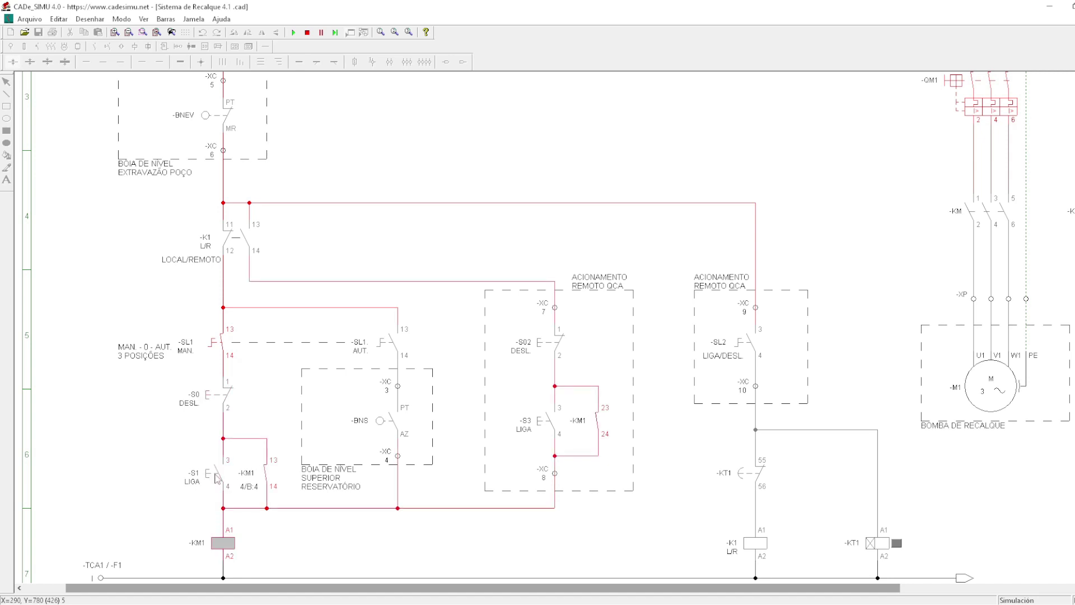
click(219, 354)
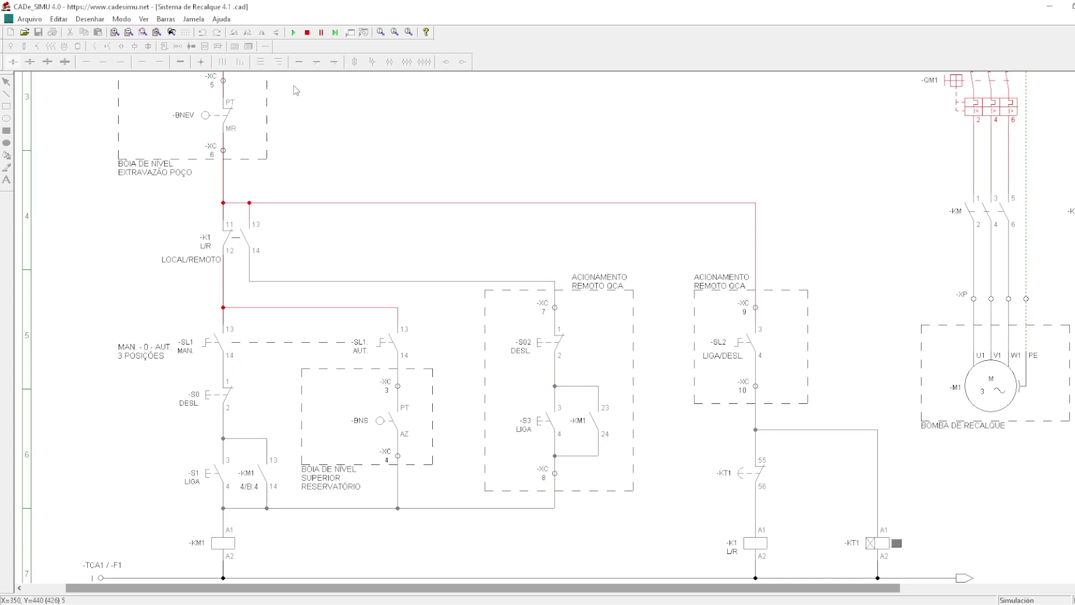
Stop the simulation, rename contactor KM to KM1, and restart the simulation
click(306, 32)
double_click(997, 216)
text(-KM1)
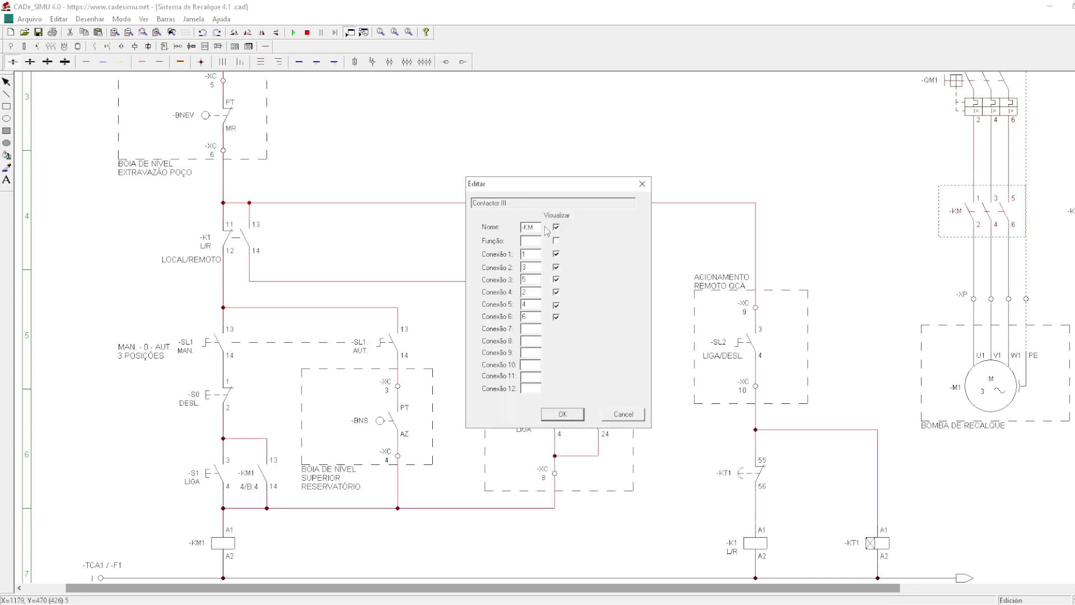
click(550, 418)
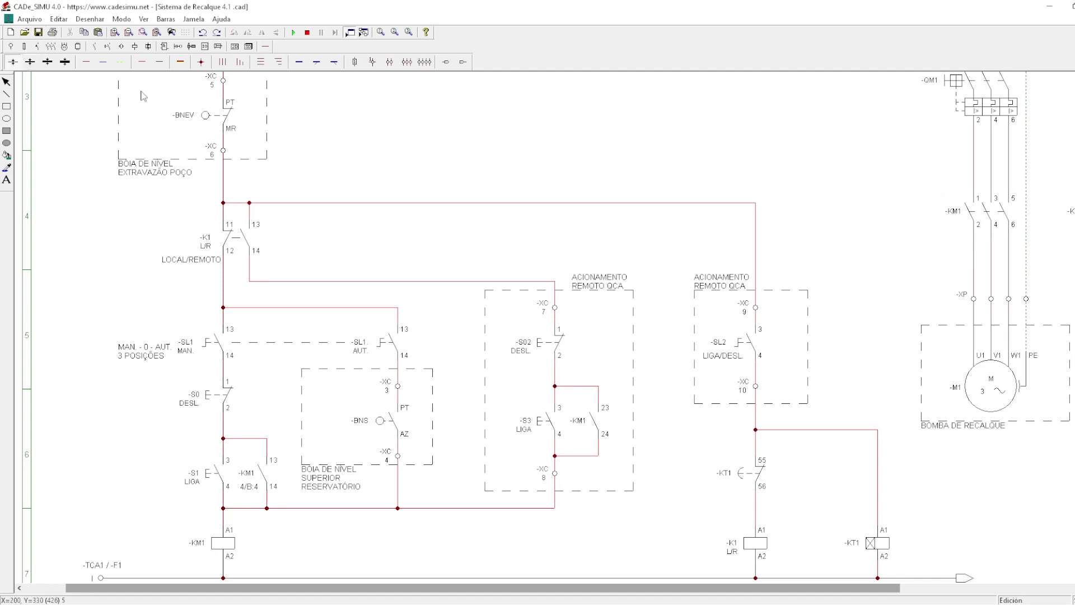
click(292, 33)
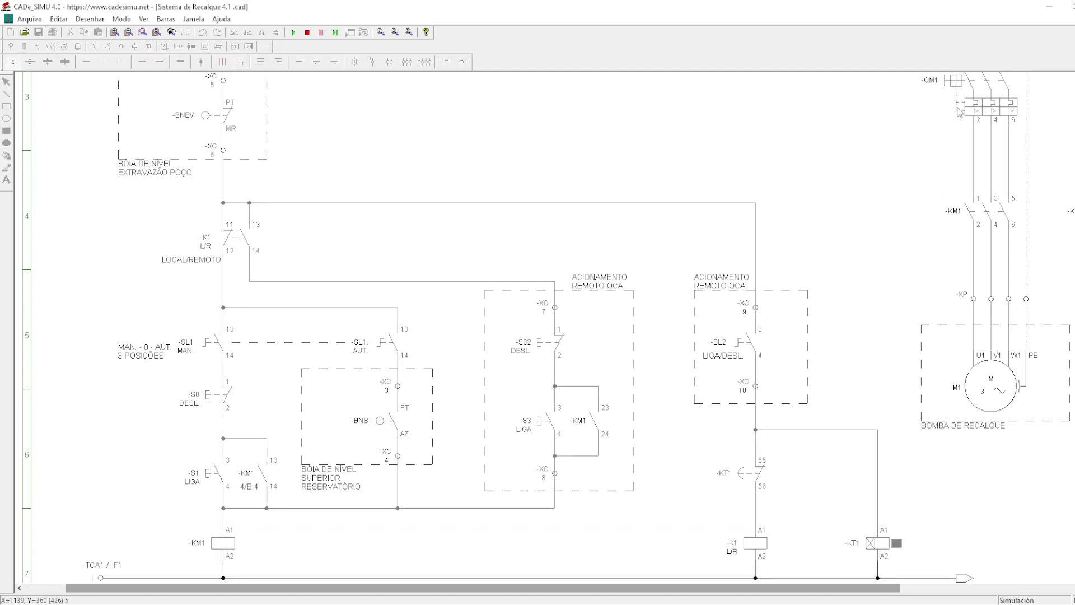
Close the QM1 motor breaker and the F1 fuses
click(979, 102)
drag(880, 593, 944, 593)
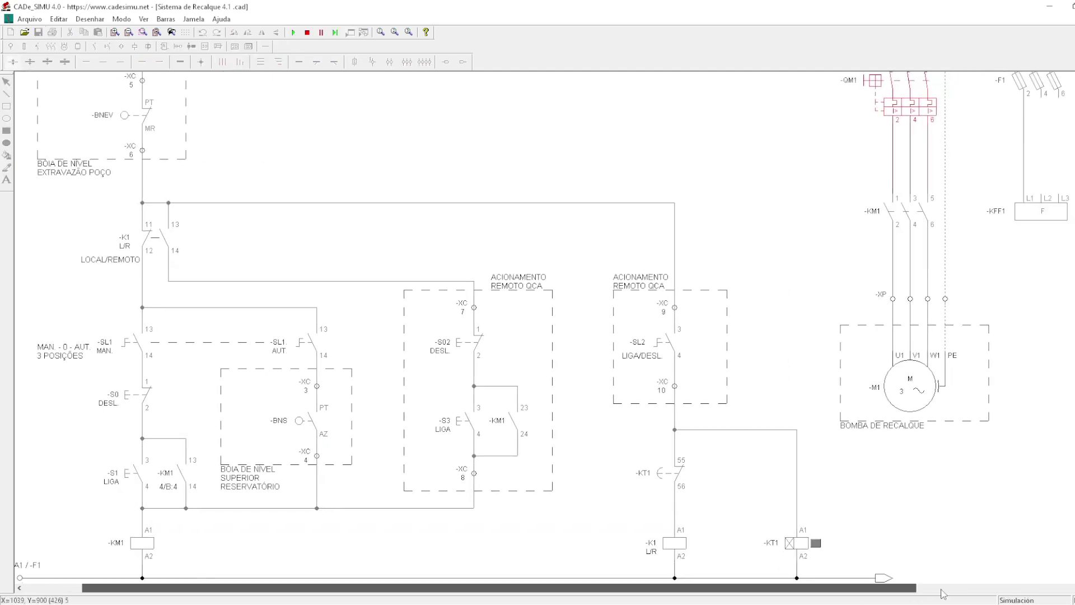
click(1008, 80)
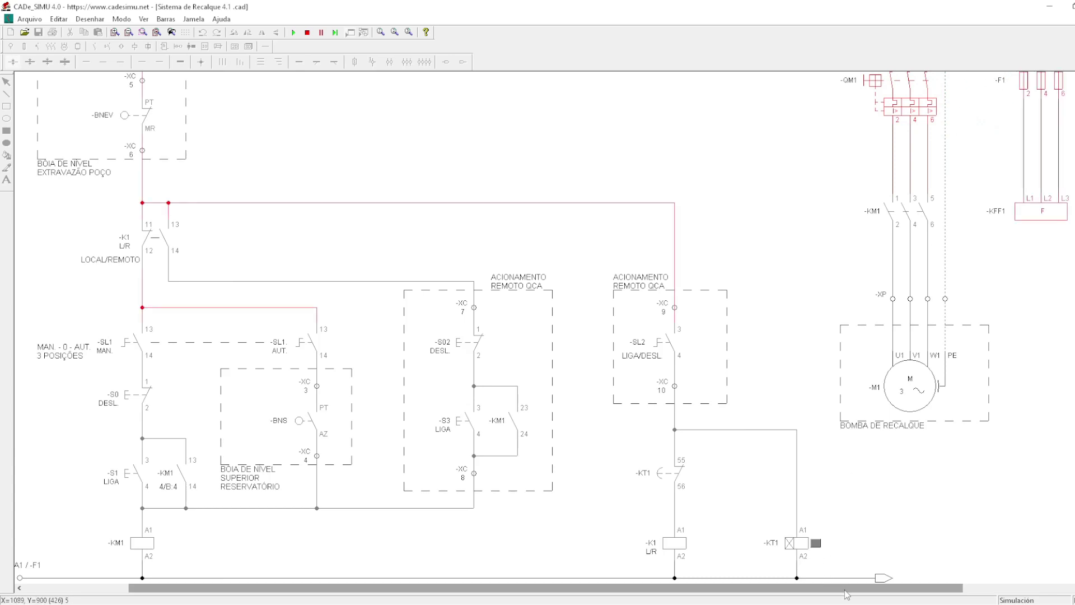
drag(846, 595, 741, 595)
Set SL1 to MAN, start the pump with S1, then trip overflow float BNEV
click(278, 345)
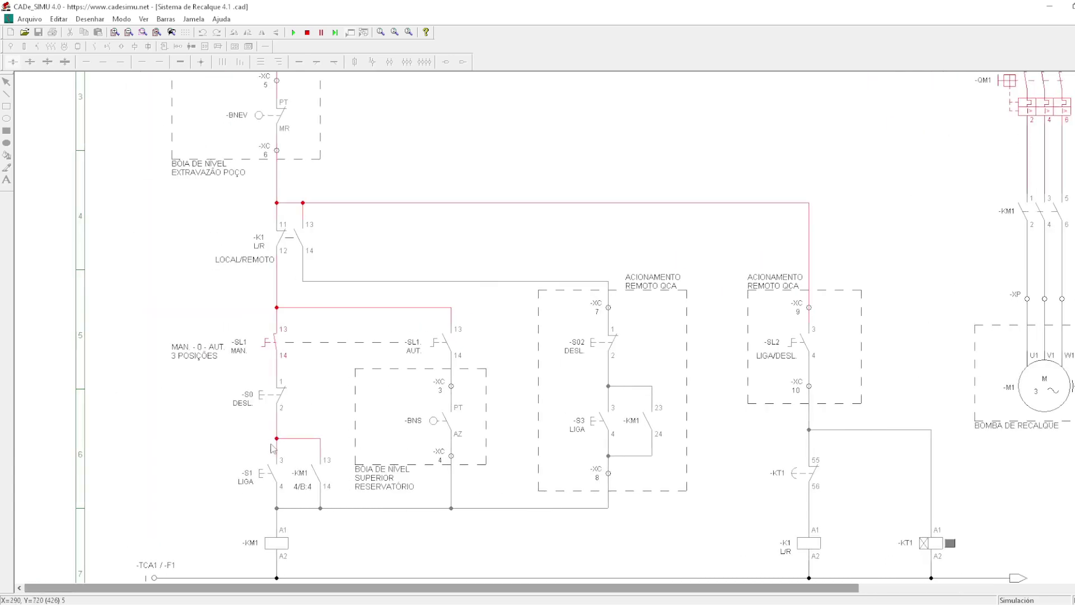
click(274, 485)
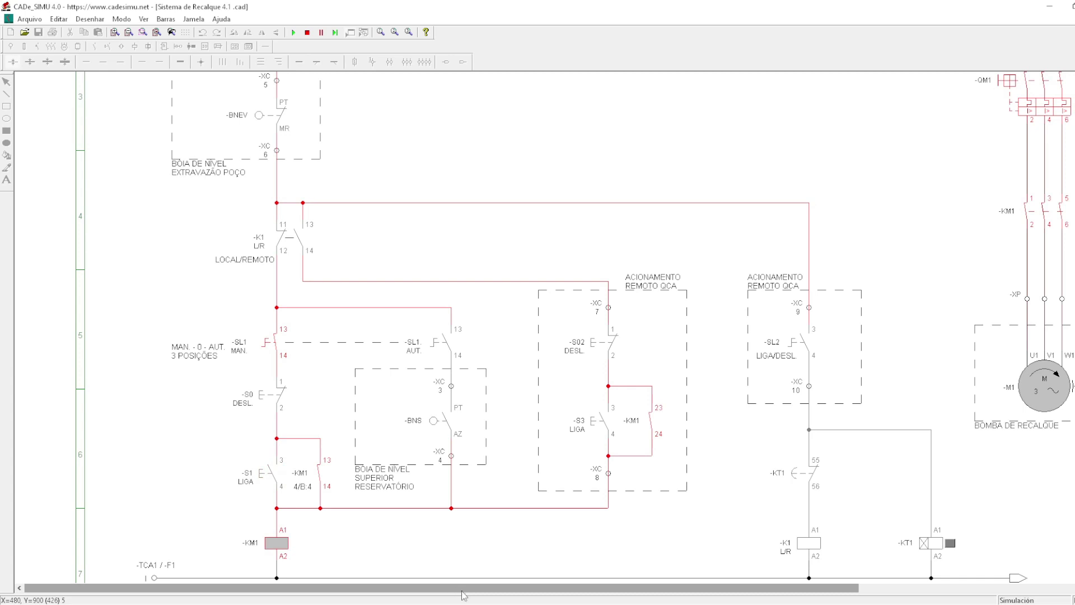
drag(465, 594, 550, 596)
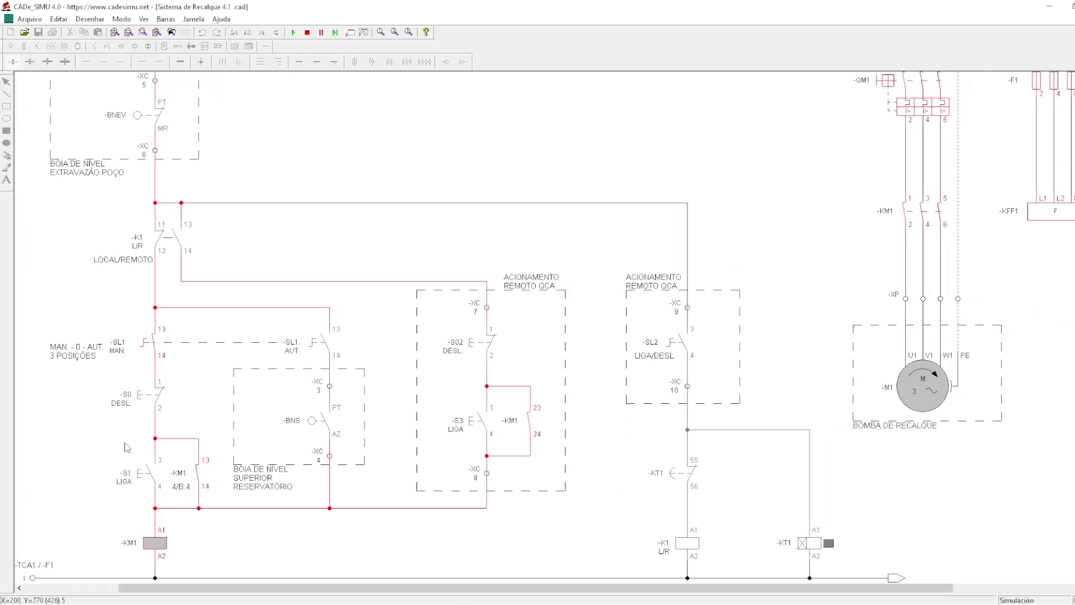
click(157, 121)
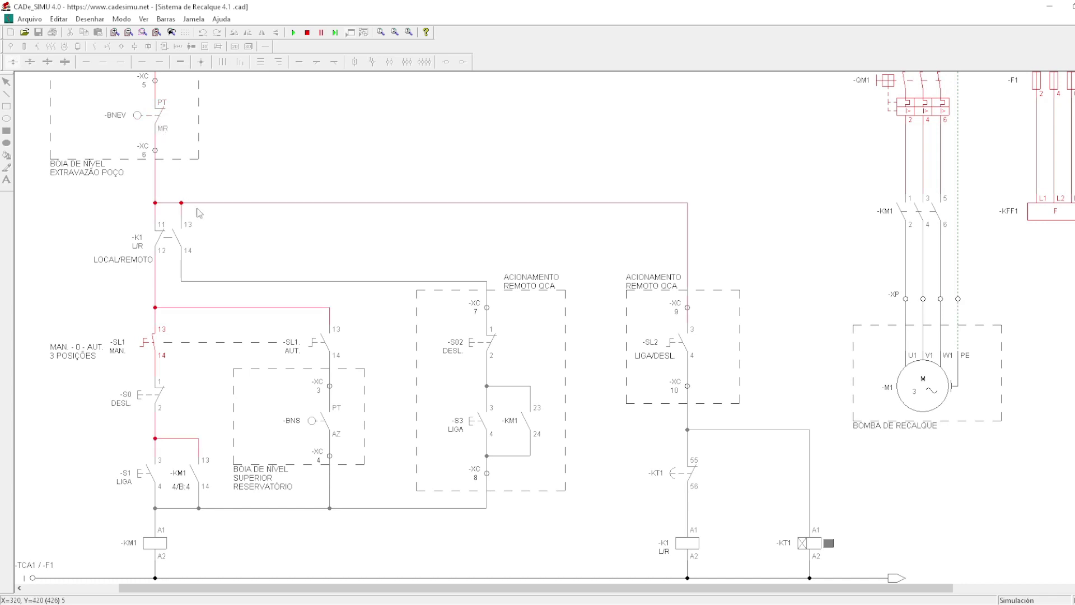
Switch SL1 to AUT, toggle float BNS to start and stop the pump repeatedly, then release SL1
click(148, 353)
click(309, 357)
click(327, 432)
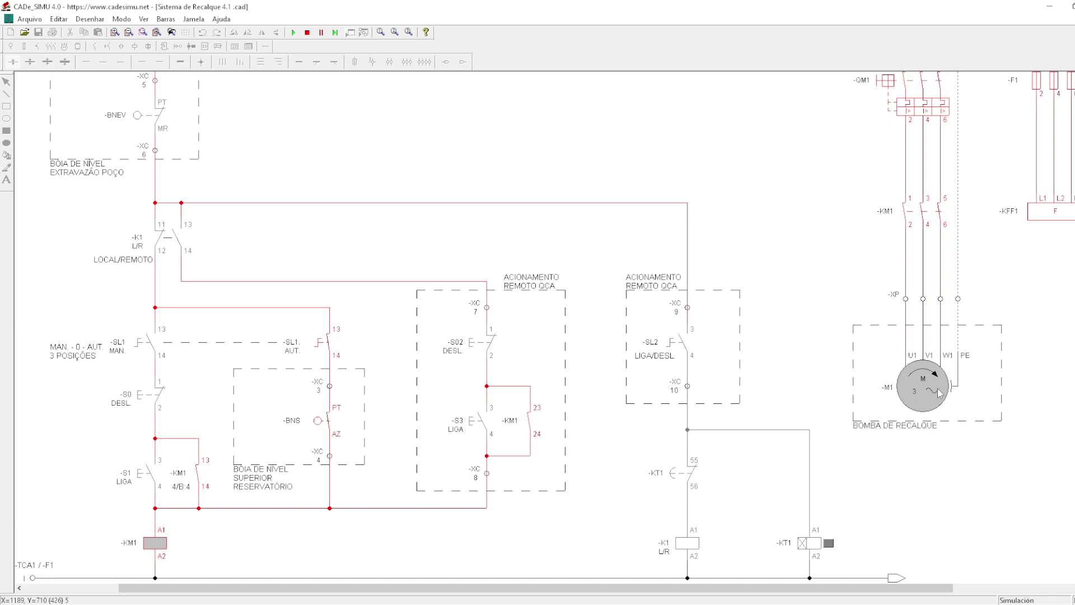
click(333, 434)
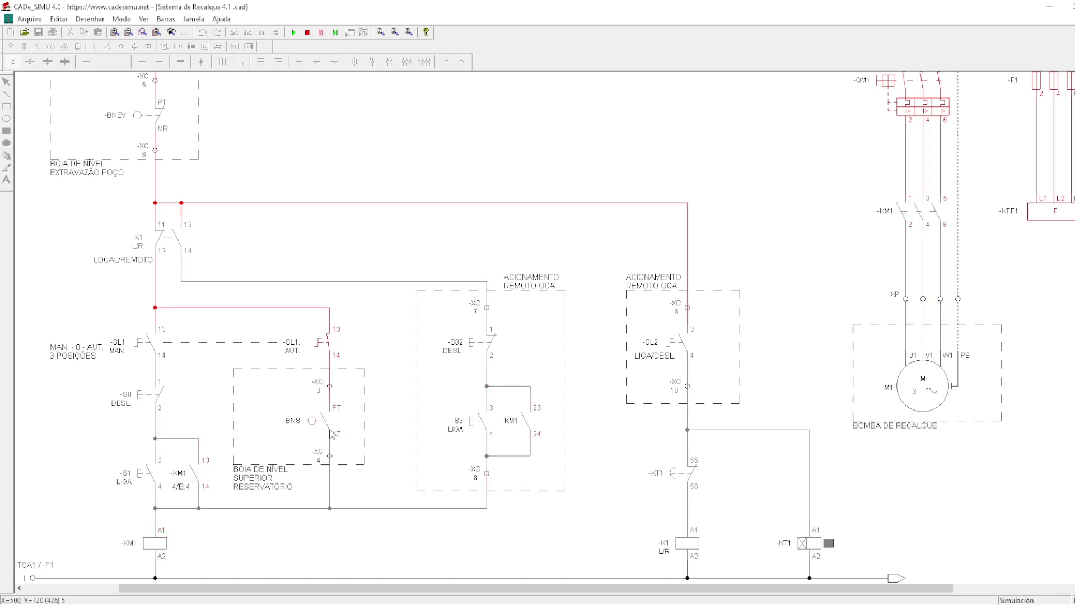
click(333, 434)
click(333, 434)
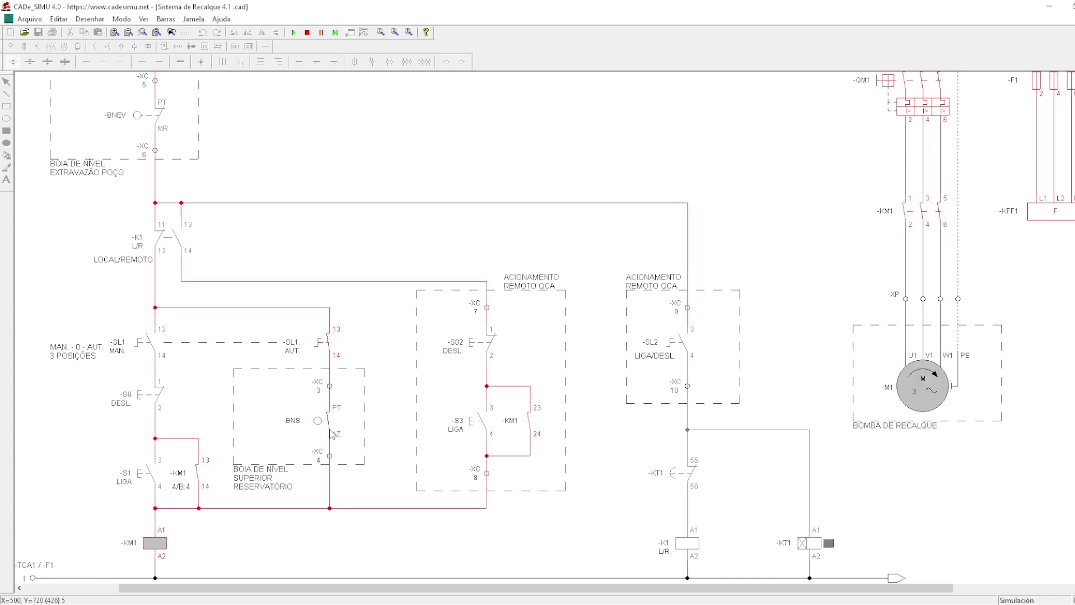
click(333, 434)
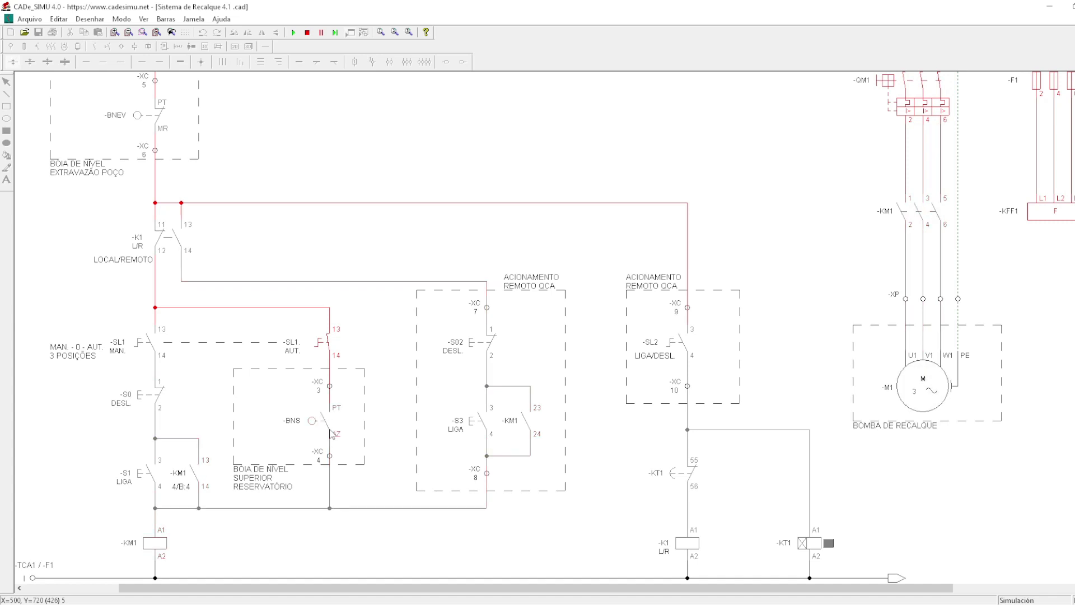
click(323, 348)
Close SL2, start KM1 with S3 LIGA, cycle SL2 off and on, then press S3 again
click(674, 357)
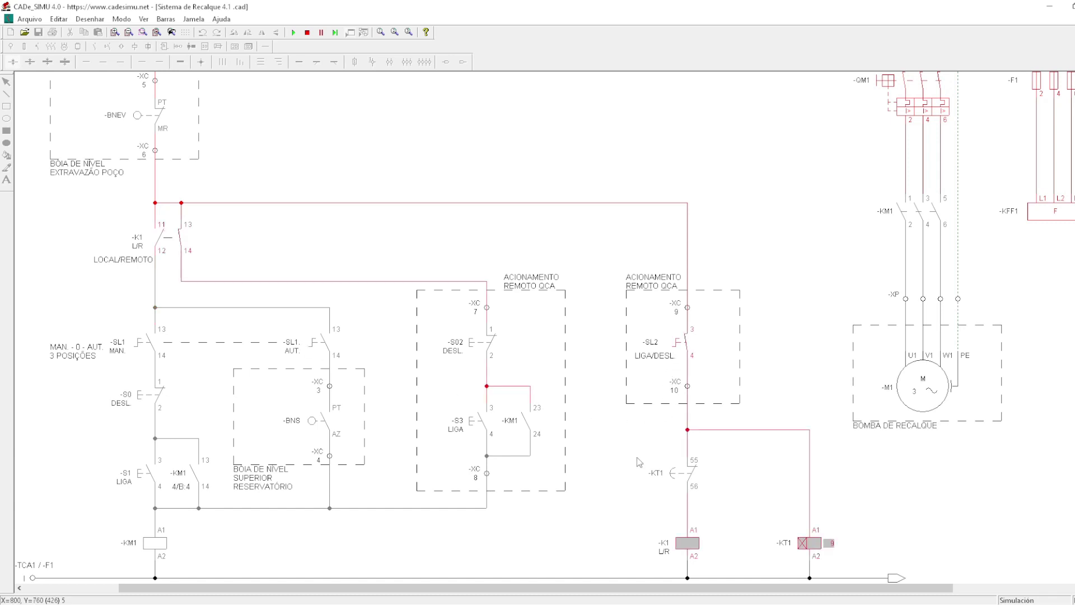
scroll(662, 441, down, 1)
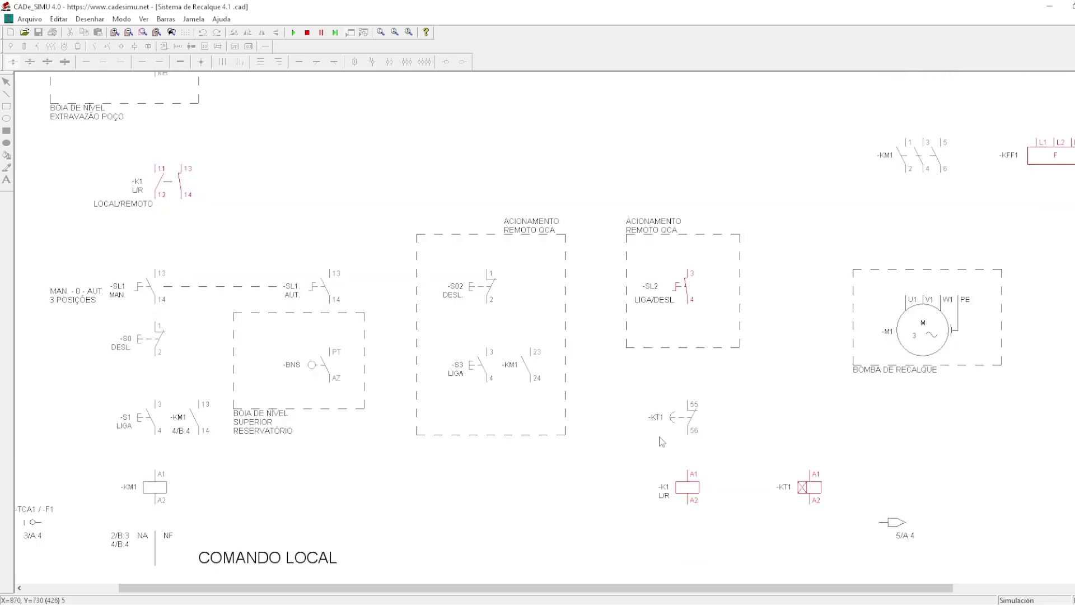
click(482, 375)
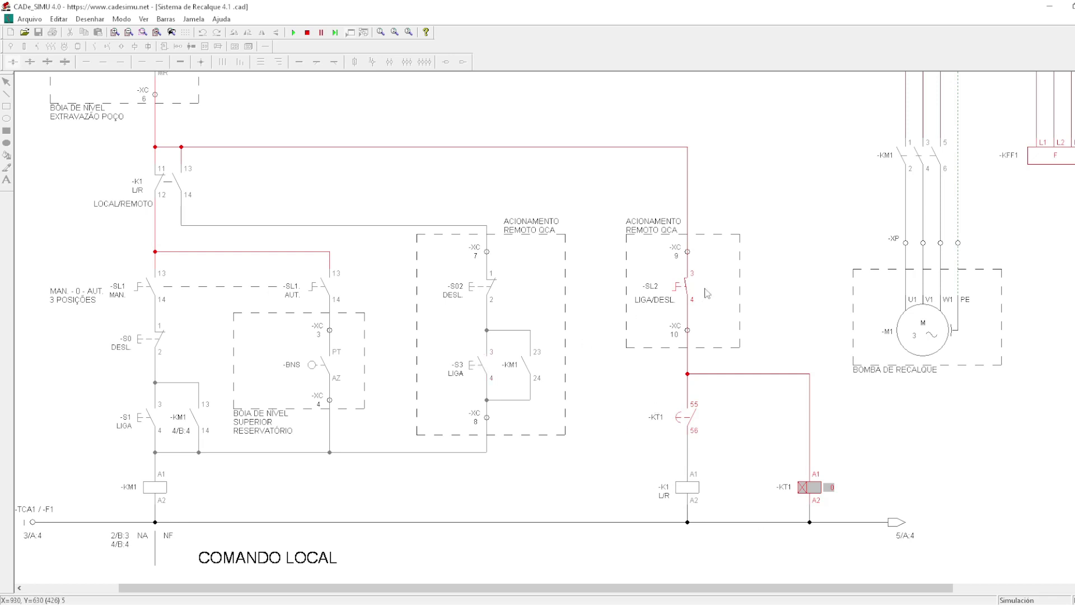
click(687, 292)
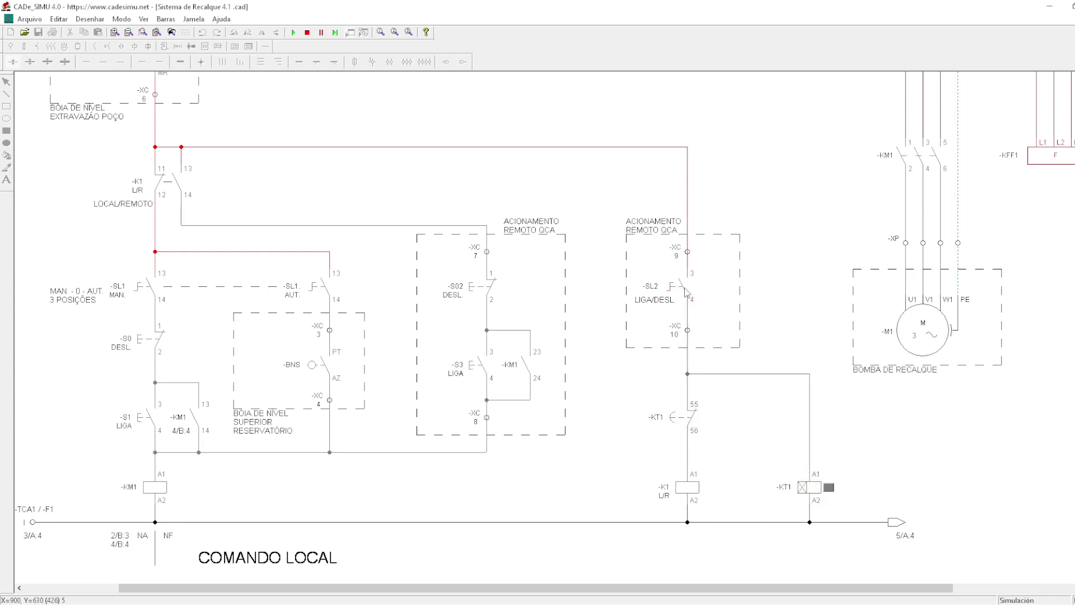
click(687, 292)
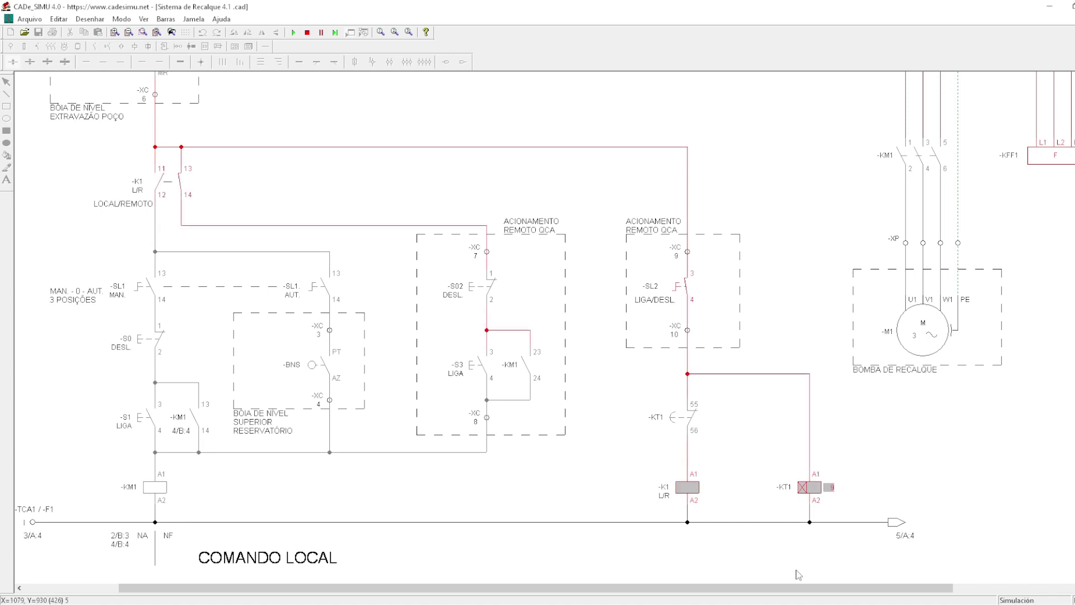
click(478, 365)
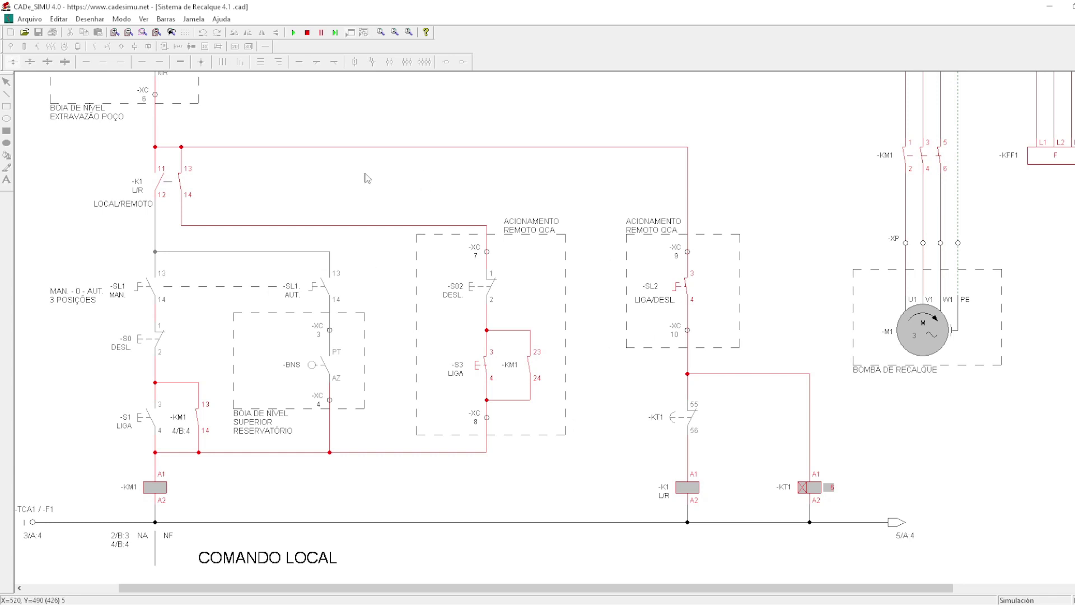
End the simulation with the red Stop button and zoom out to the whole sheet
click(307, 33)
scroll(521, 189, down, 1)
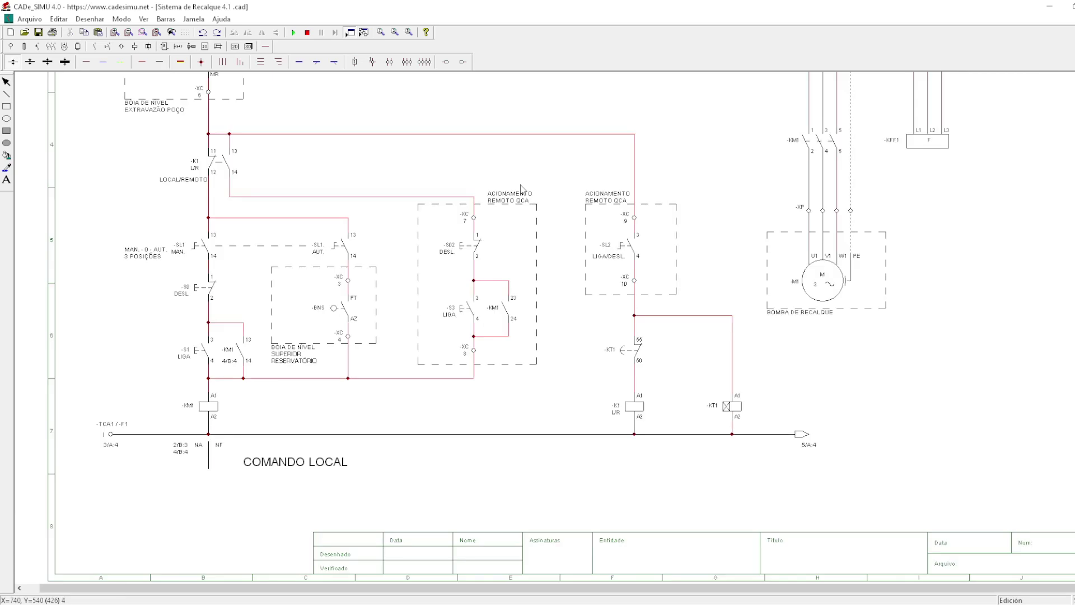
scroll(504, 193, down, 1)
scroll(458, 202, up, 2)
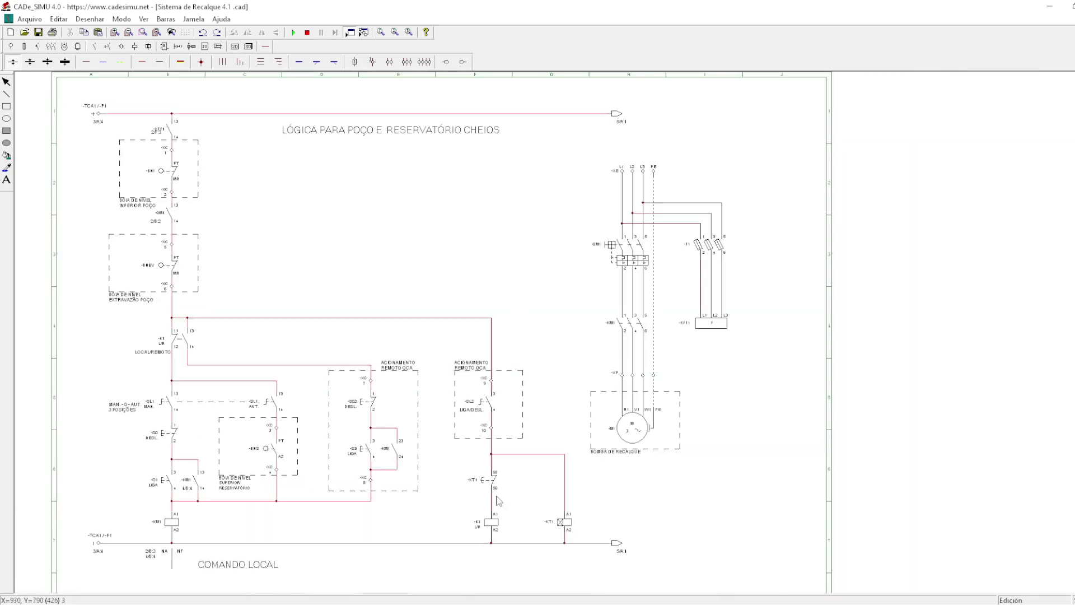